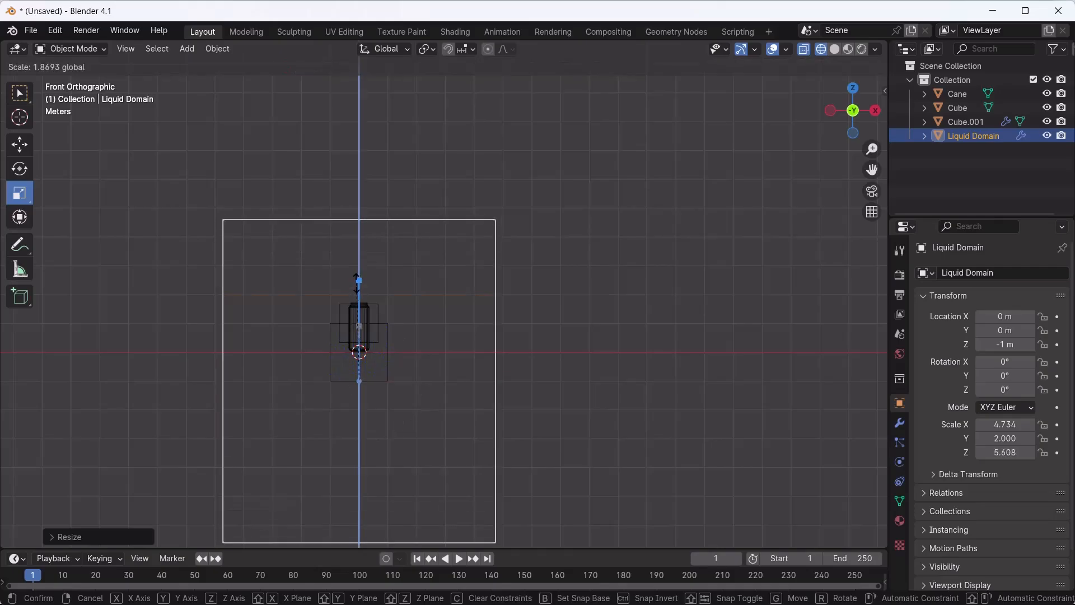
Raise the liquid domain to about Z 0.75 m and scale it to about 8.54 in X and 6.64 in Y
key("g")
middle_click_drag(353, 349, 273, 327)
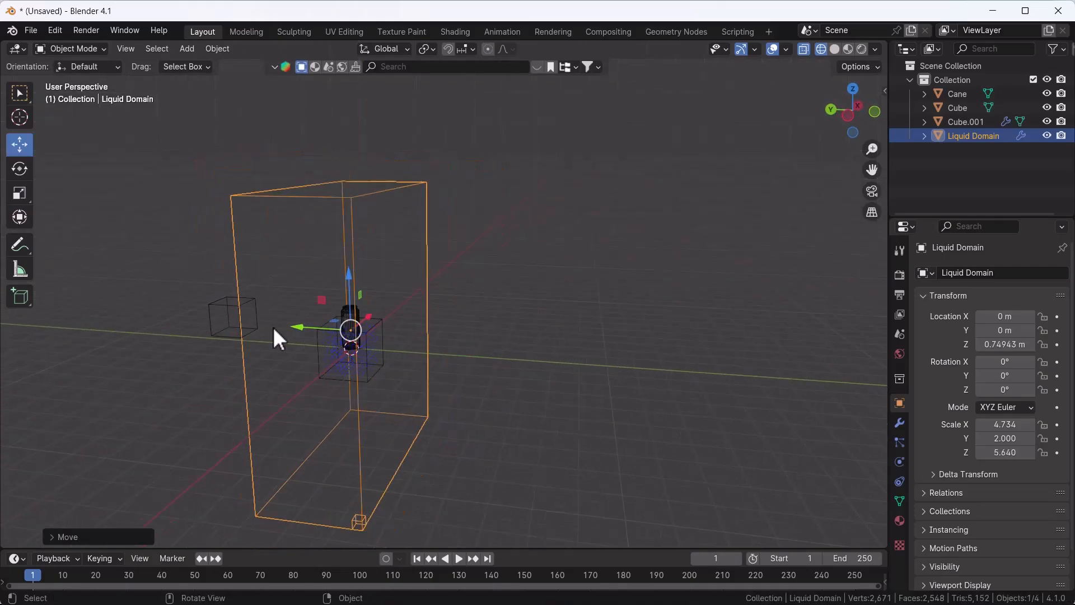
left_click(18, 187)
left_click_drag(301, 326, 215, 321)
scroll(396, 337, "down", 3)
middle_click_drag(397, 337, 314, 330)
left_click_drag(427, 327, 471, 328)
key("grave")
left_click(214, 251)
scroll(376, 328, "up", 4)
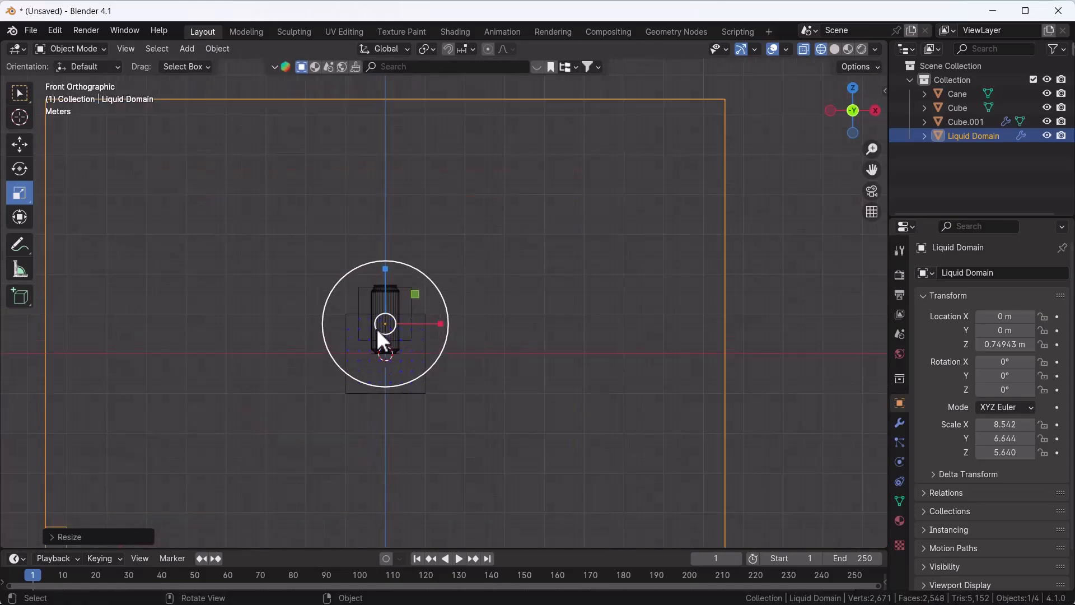
Move Cube.001 to about Y 3.04 m and Z 1.06 m and check its height against the can from the front
left_click(382, 387)
middle_click_drag(381, 371, 481, 370)
left_click(20, 145)
left_click_drag(340, 356, 264, 280)
key("z")
key("grave")
left_click(185, 220)
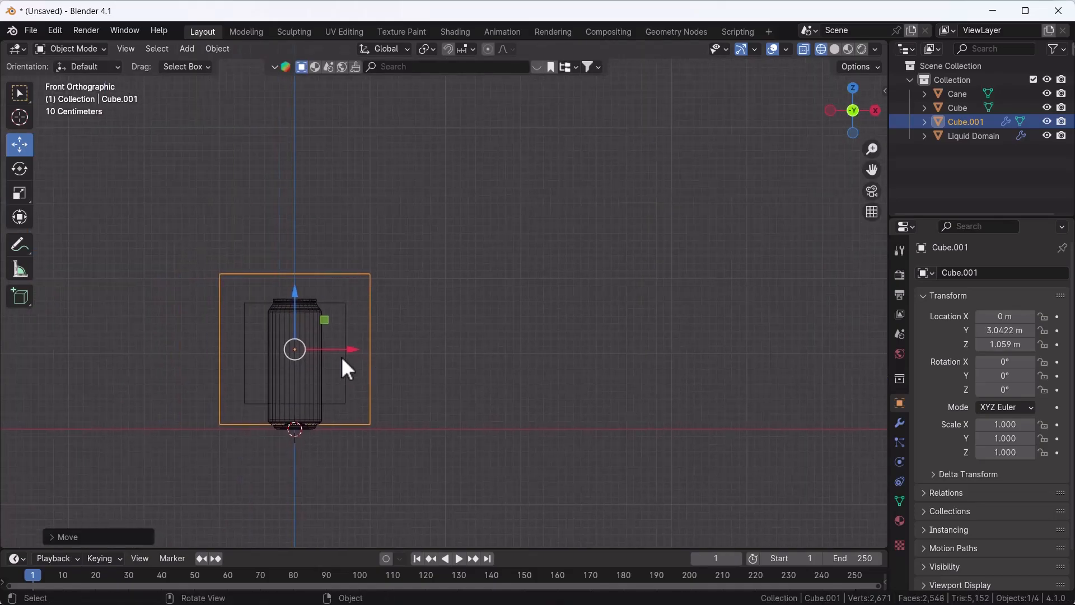
Shift Cube.001 farther from the can along the Y axis, to about 4.06 m
middle_click_drag(355, 391, 360, 415)
key("g")
key("y")
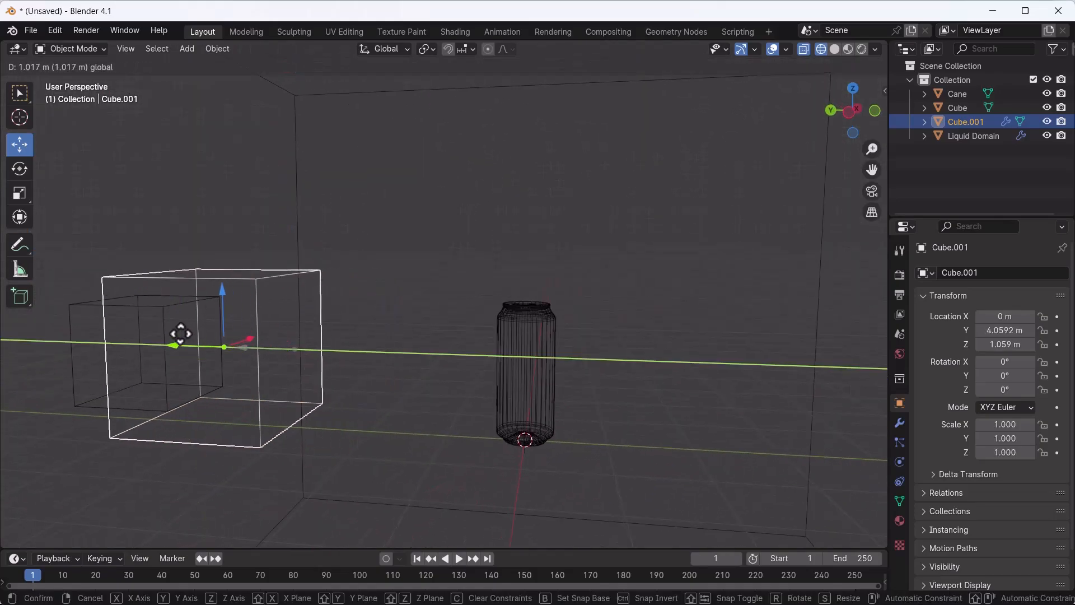
left_click(180, 334)
Delete the spare object named Cube next to the flow cube
middle_click_drag(180, 334, 294, 314)
left_click(299, 318)
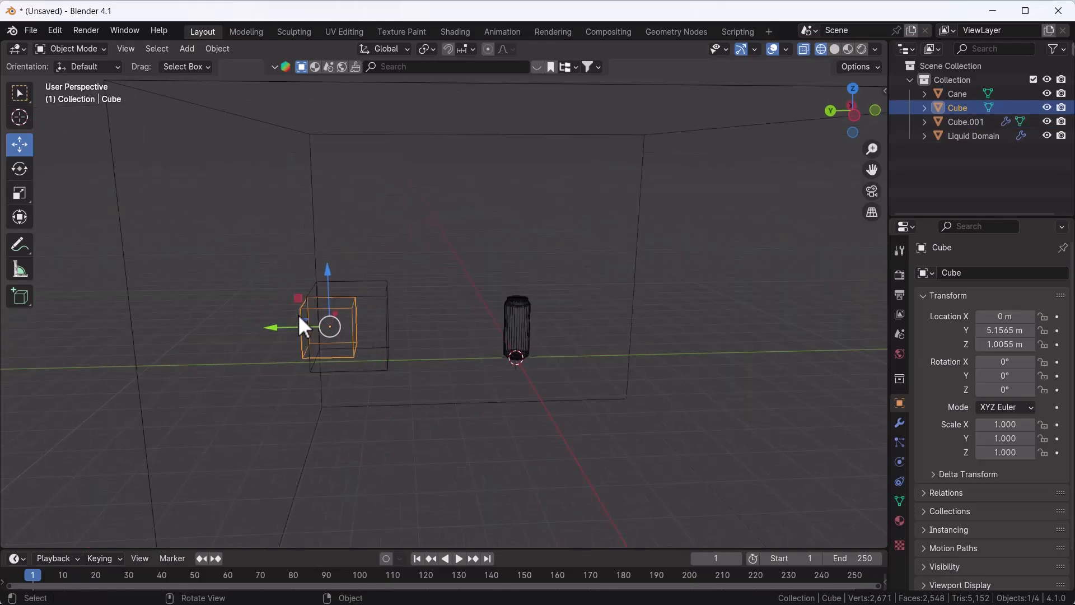
key("Delete")
Stretch the liquid domain along the Y axis to a scale of about 14.46
scroll(321, 314, "down", 6)
left_click(300, 301)
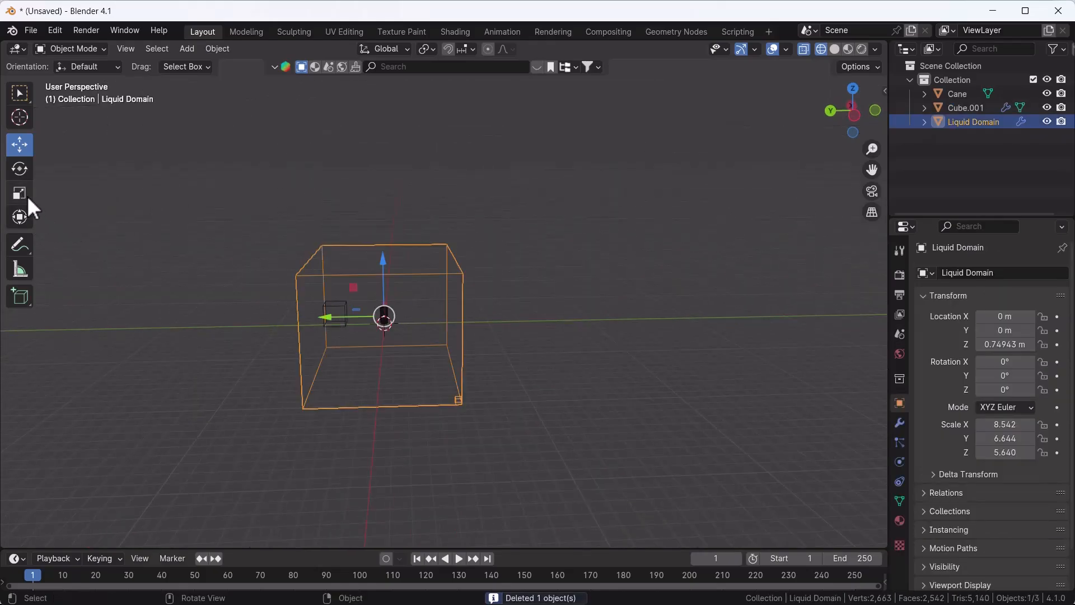
left_click(21, 194)
left_click_drag(335, 311, 247, 314)
Reposition Cube.001 behind the can at about Y 5.67 m and Z 0.78 m
scroll(312, 305, "up", 4)
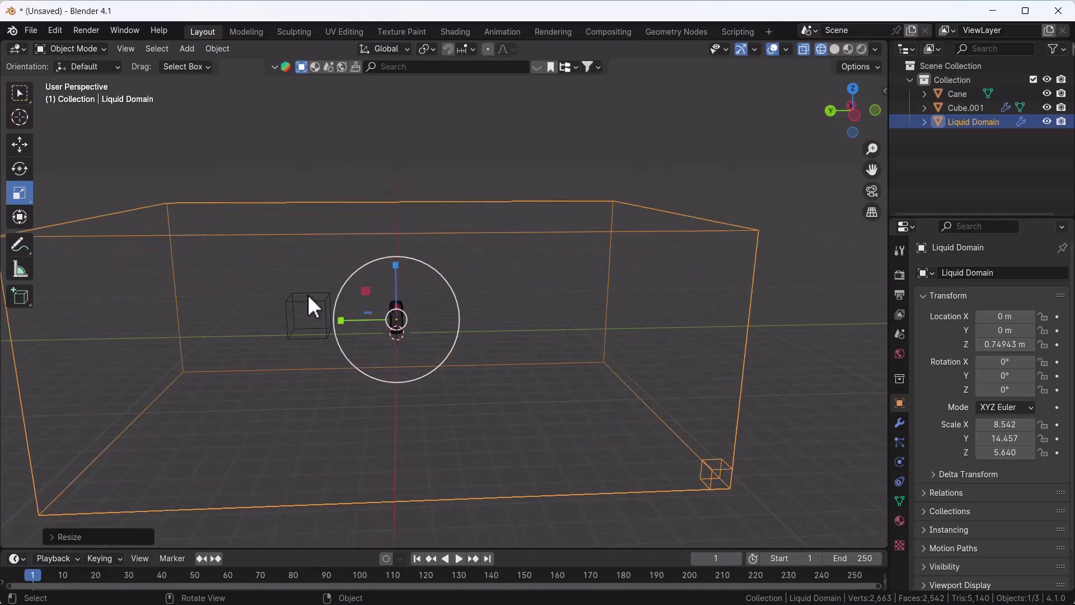
left_click(307, 296)
key("g")
left_click_drag(305, 262, 304, 268)
left_click(239, 327)
left_click(288, 320)
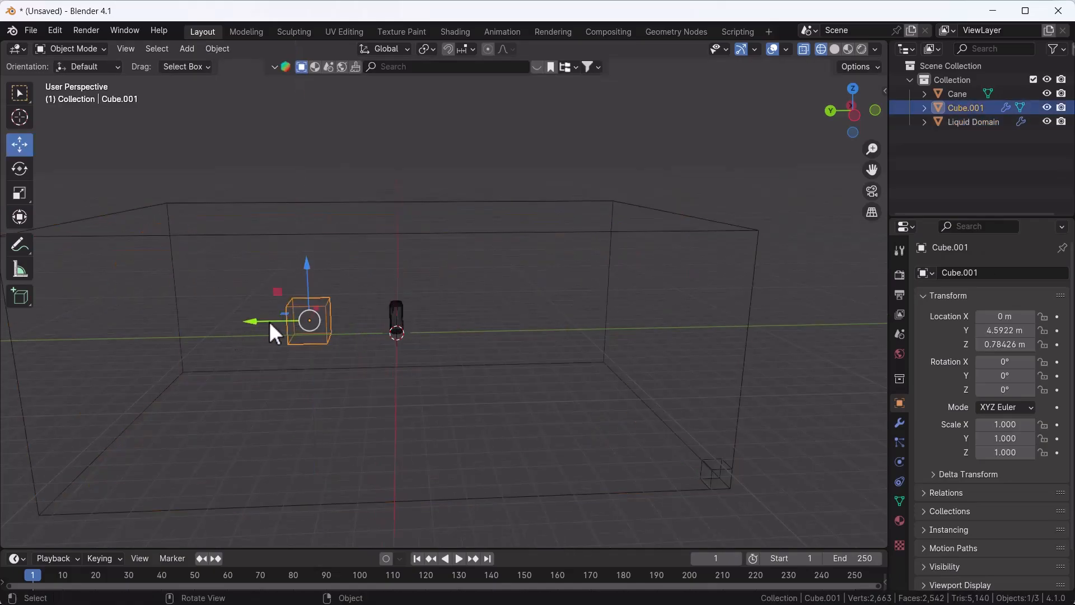
left_click_drag(268, 324, 240, 319)
key("KP_1")
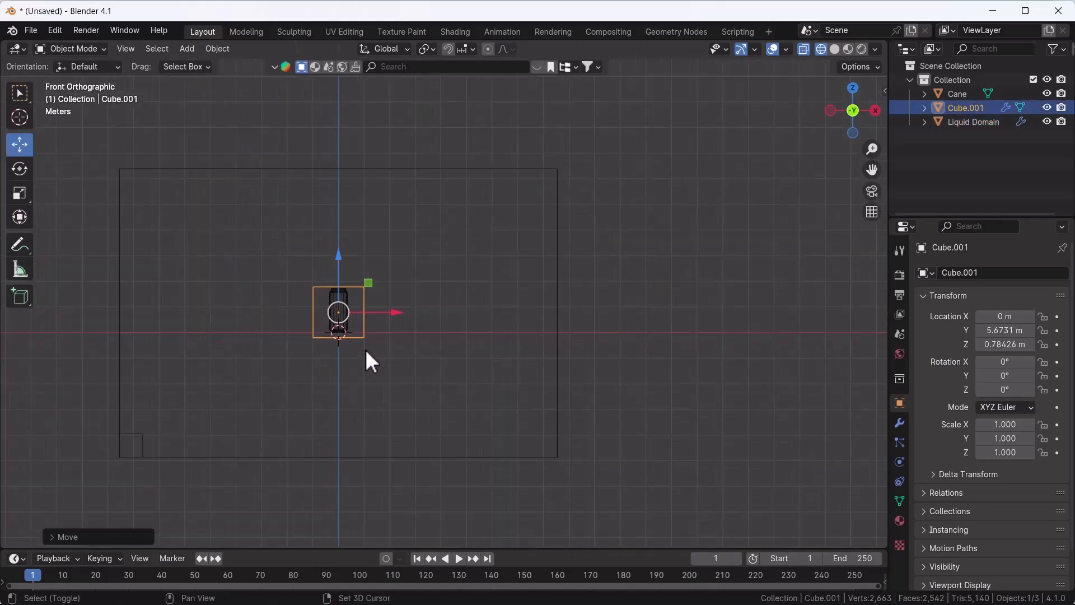
middle_click_drag(360, 351, 367, 316)
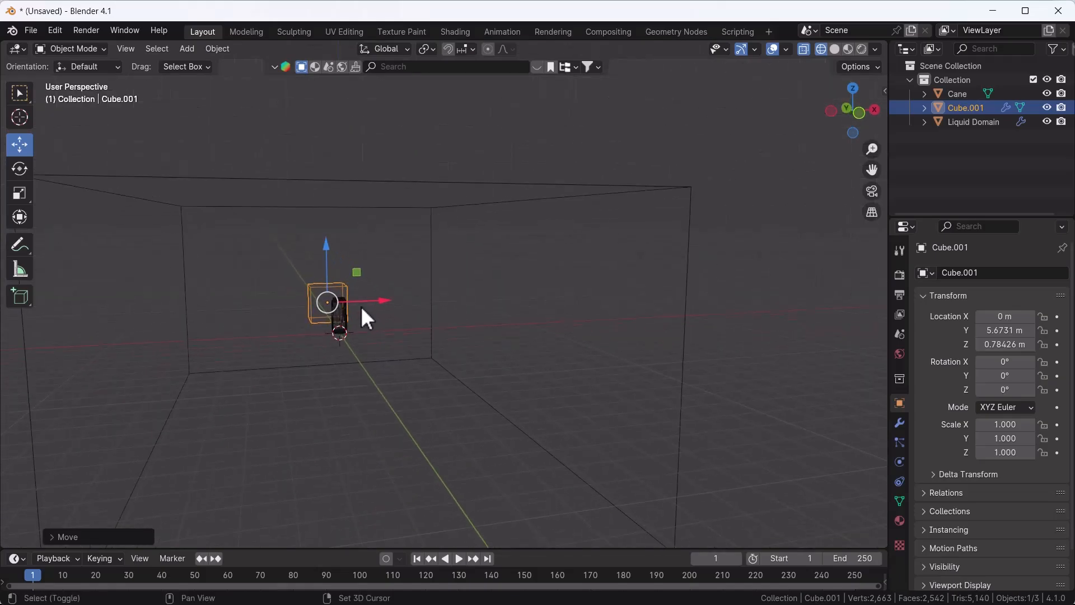
Set the liquid domain's cache type to Modular and make the cache resumable
left_click(685, 295)
left_click(899, 442)
left_click(900, 462)
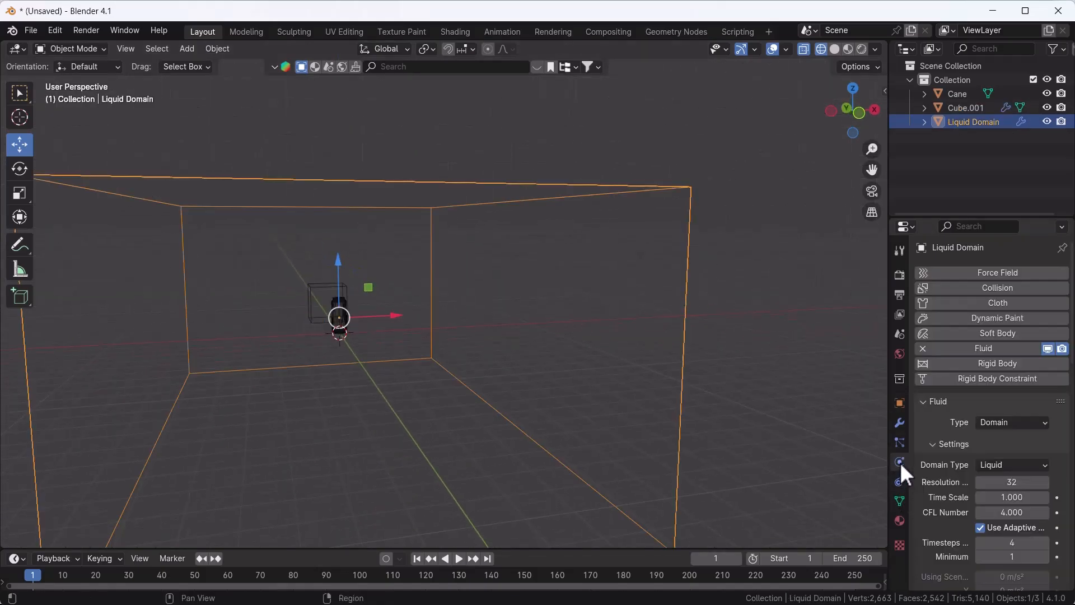
scroll(926, 459, "down", 10)
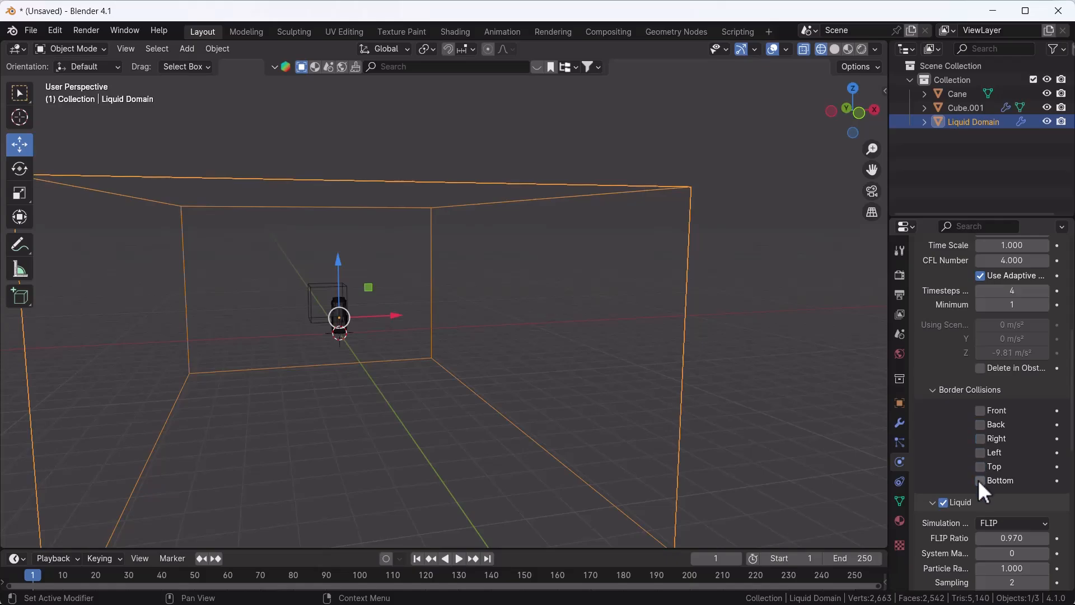
scroll(977, 479, "down", 12)
scroll(975, 509, "down", 4)
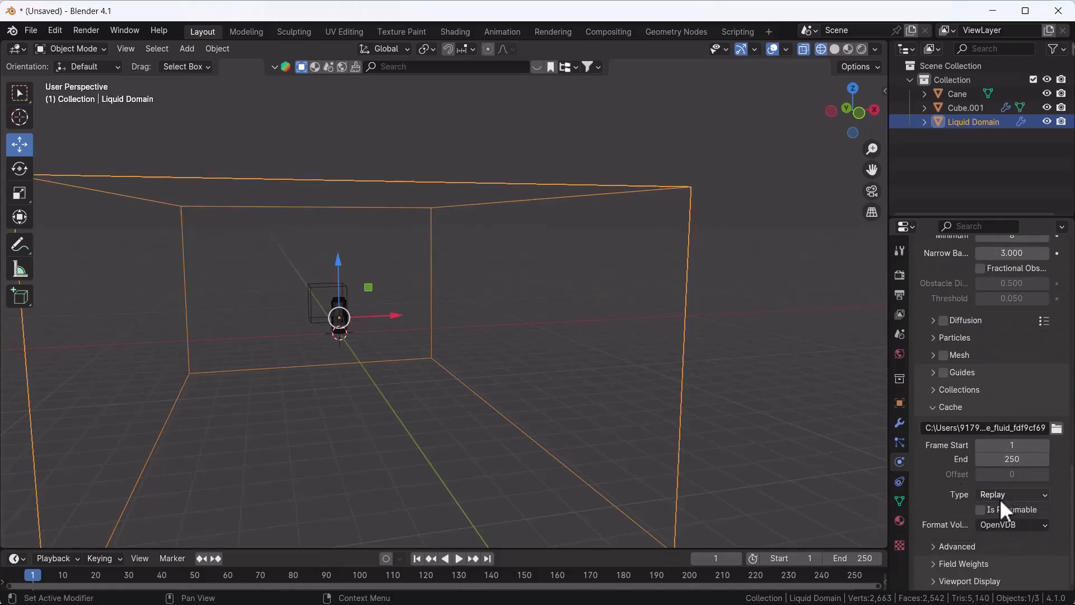
left_click(1025, 493)
left_click(1001, 528)
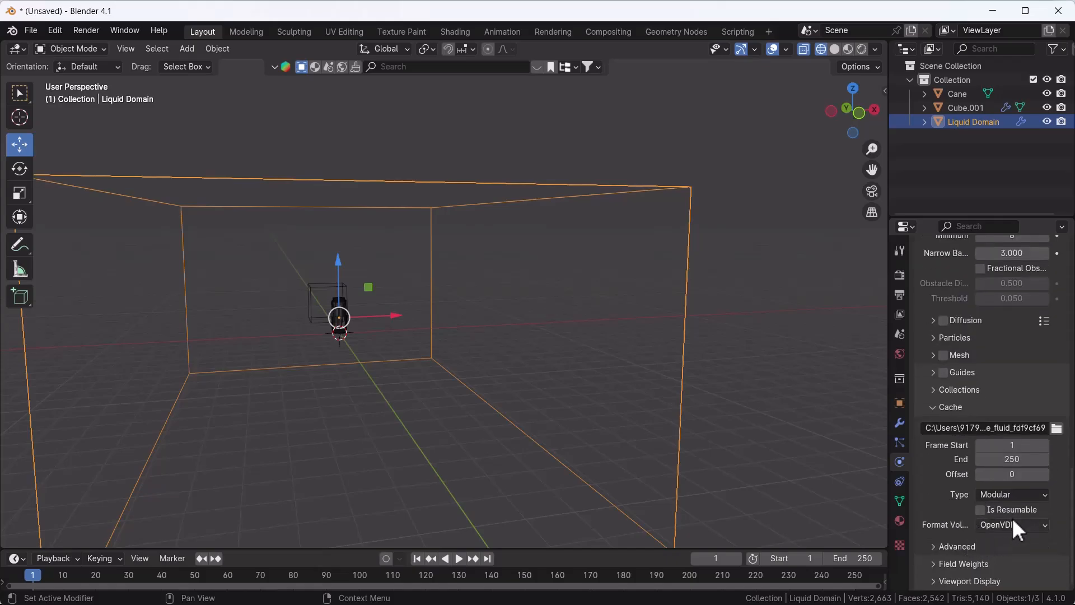
left_click(981, 510)
Set the end frame of the domain's cache to 70
scroll(978, 436, "up", 3)
left_click(1012, 542)
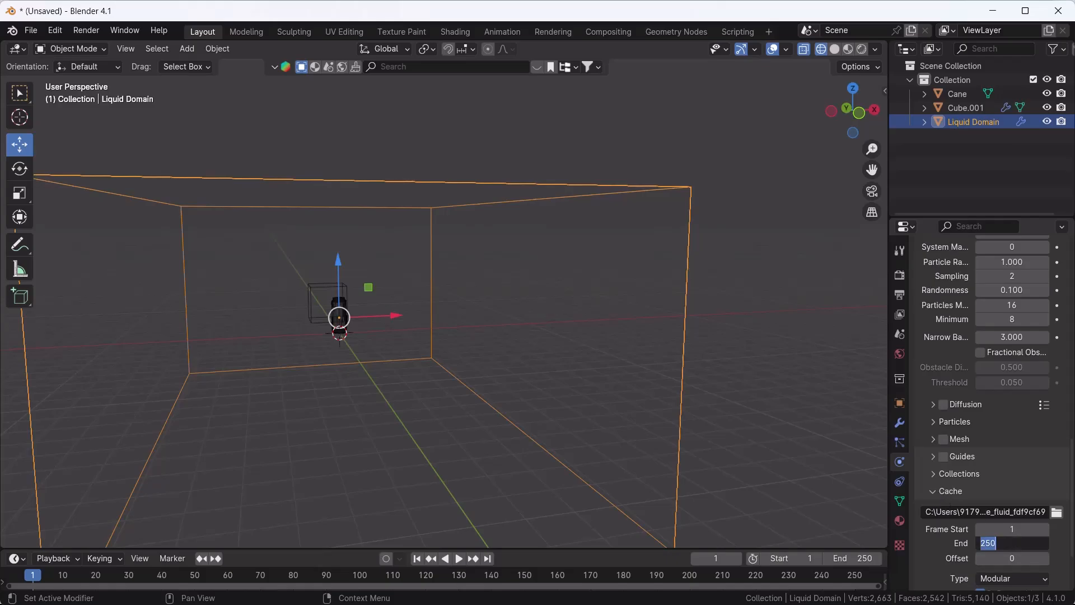
key("Return")
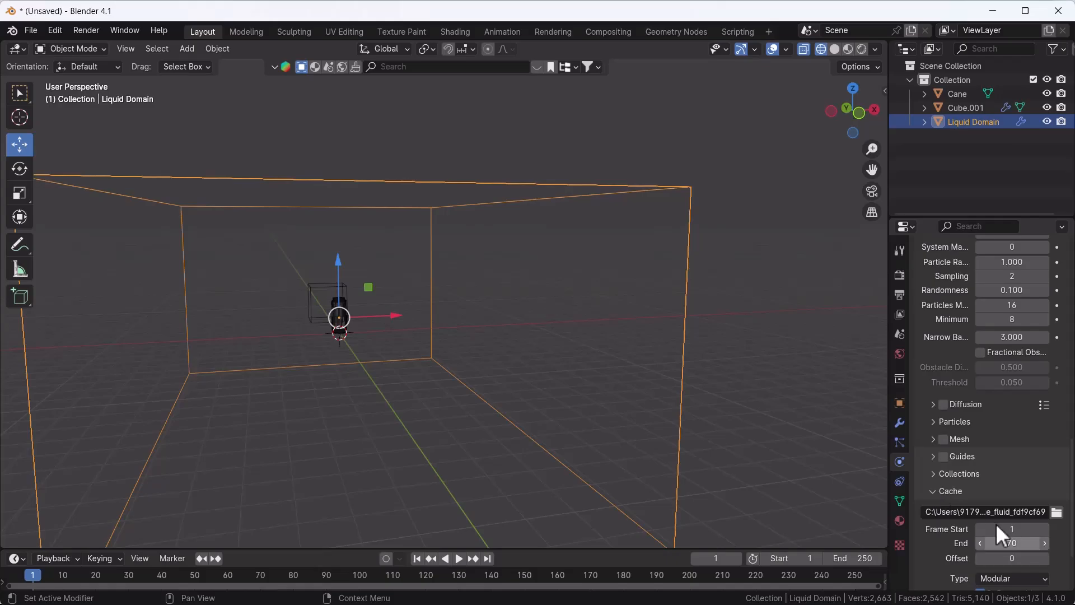
Set the domain's gravity field weight to 0, disable scene gravity, and return to the domain's physics settings
scroll(995, 523, "down", 3)
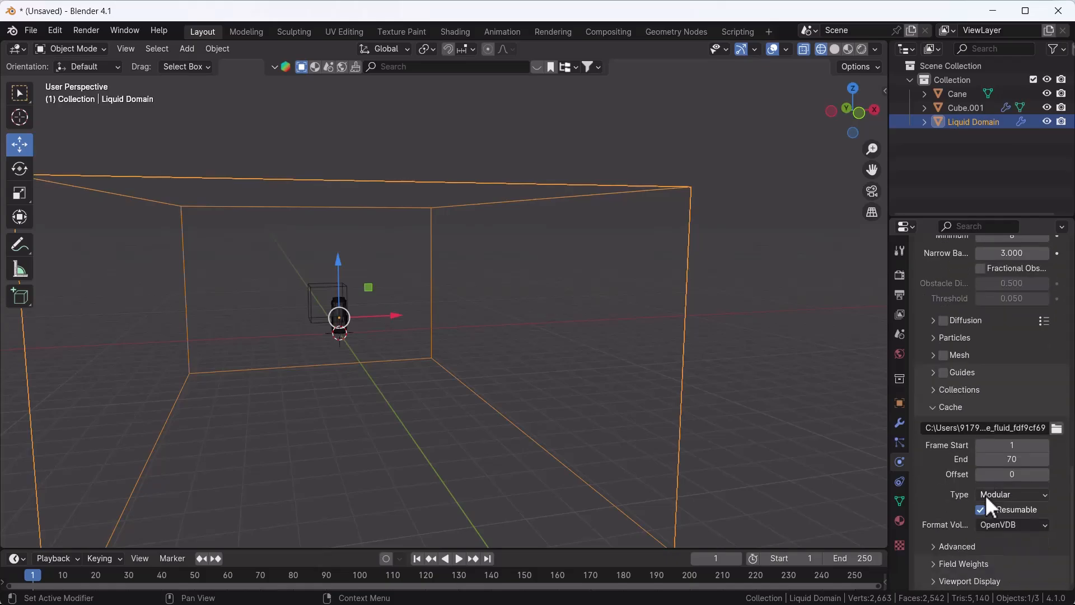
left_click(935, 564)
scroll(1006, 483, "down", 6)
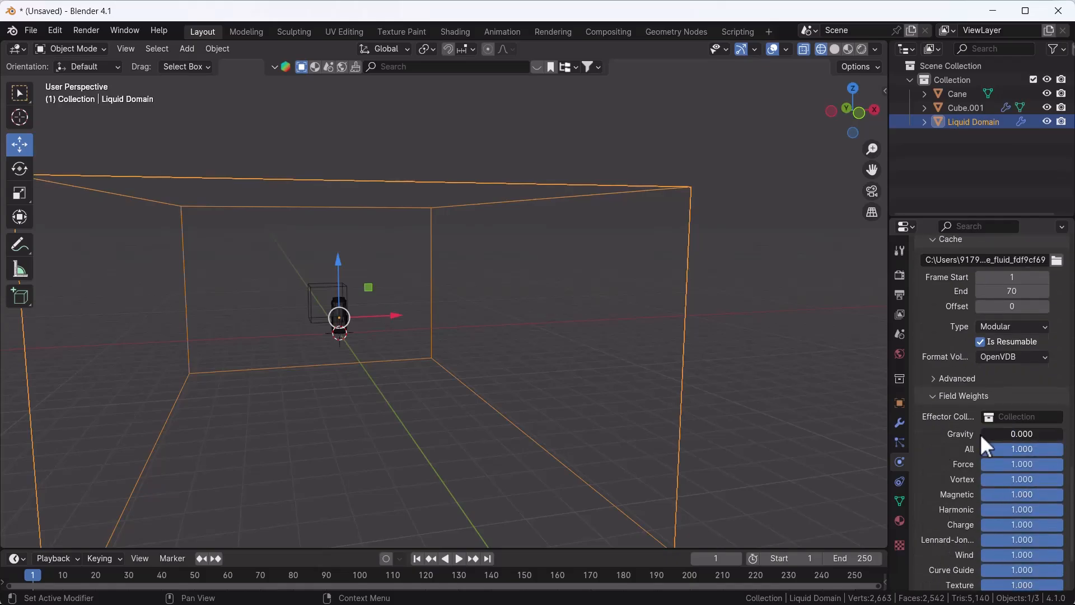
left_click(899, 335)
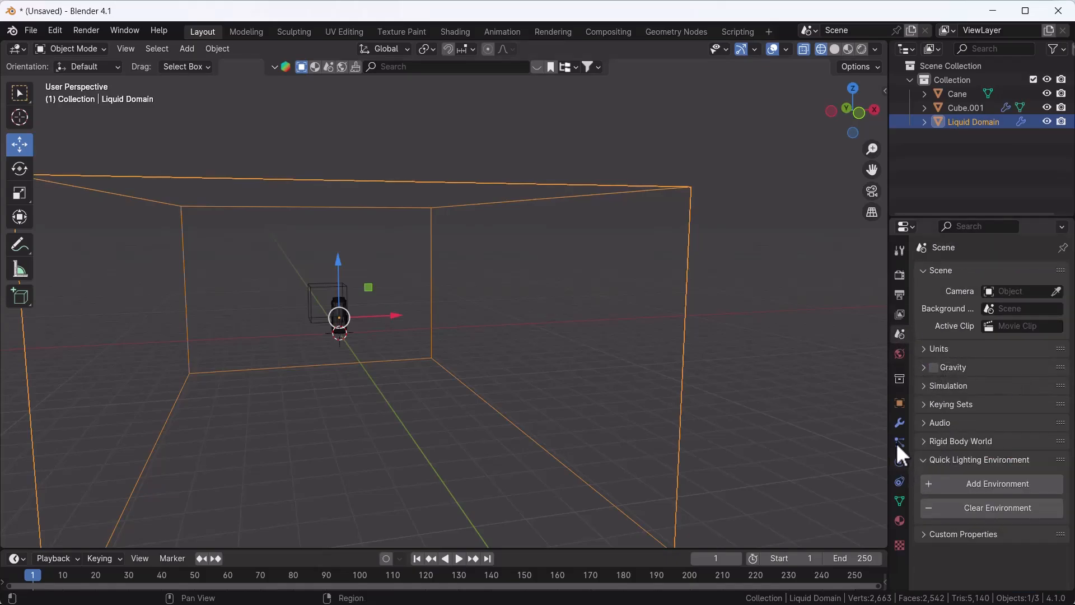
left_click(899, 461)
scroll(969, 506, "down", 6)
scroll(958, 448, "down", 15)
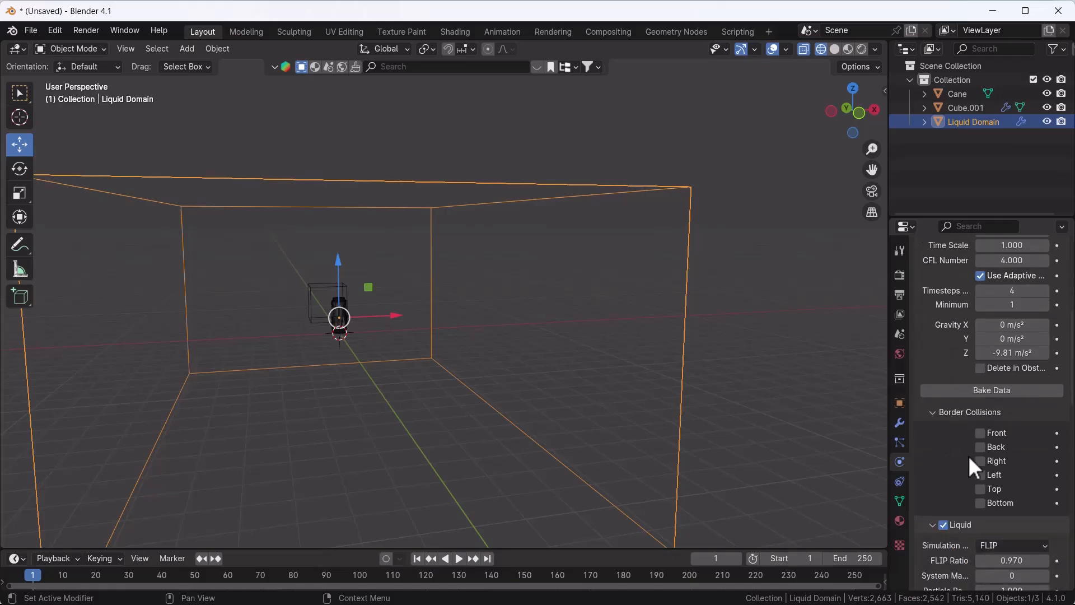
scroll(963, 486, "up", 18)
scroll(963, 486, "down", 20)
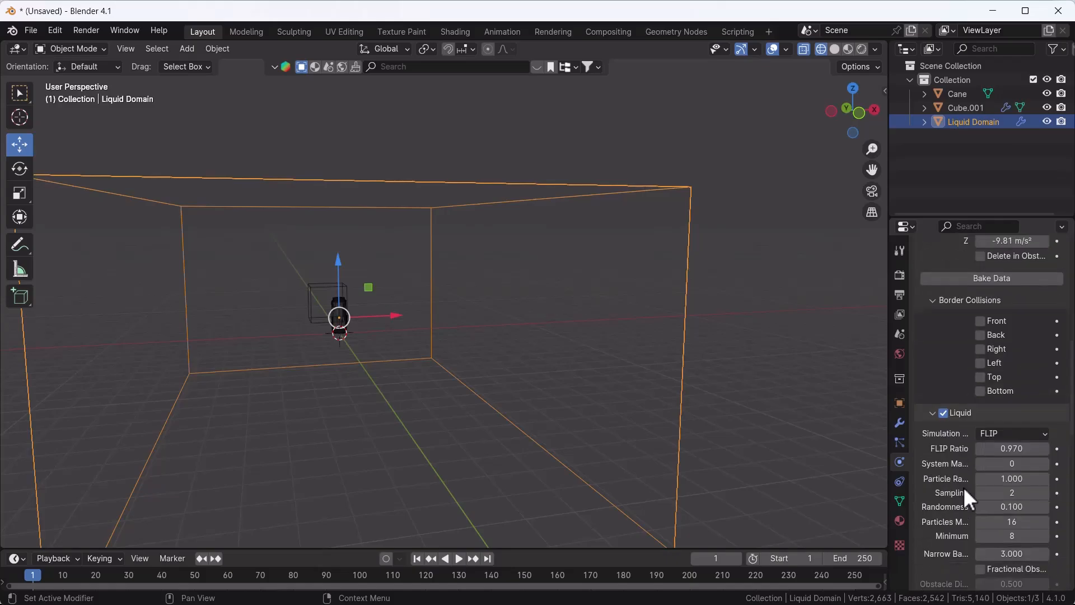
scroll(963, 488, "up", 20)
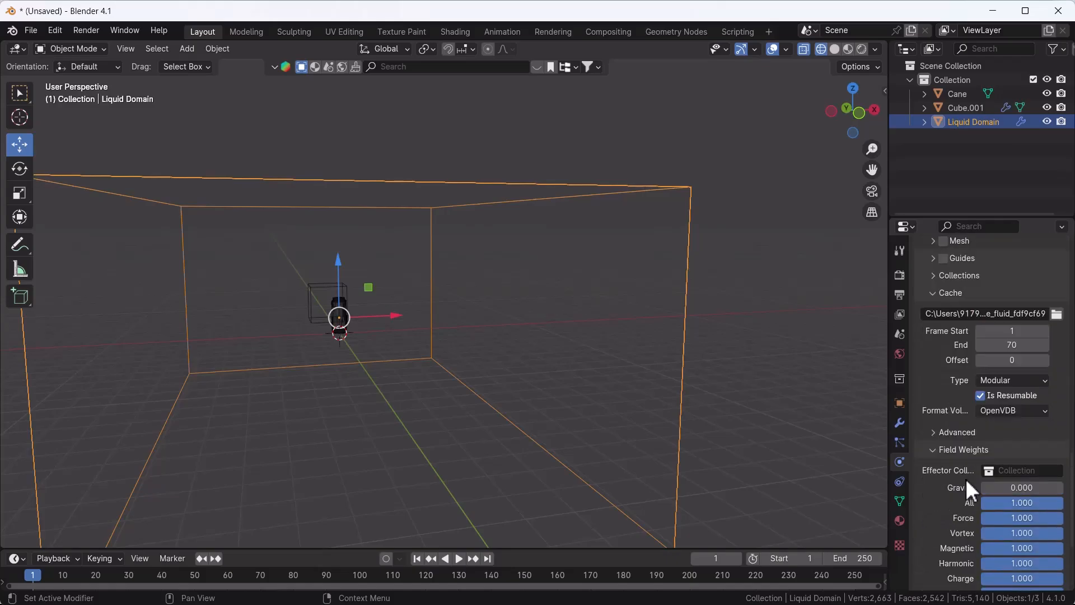
Enable initial velocity on the Cube.001 flow object and set its Y velocity to -12 m/s
left_click(339, 317)
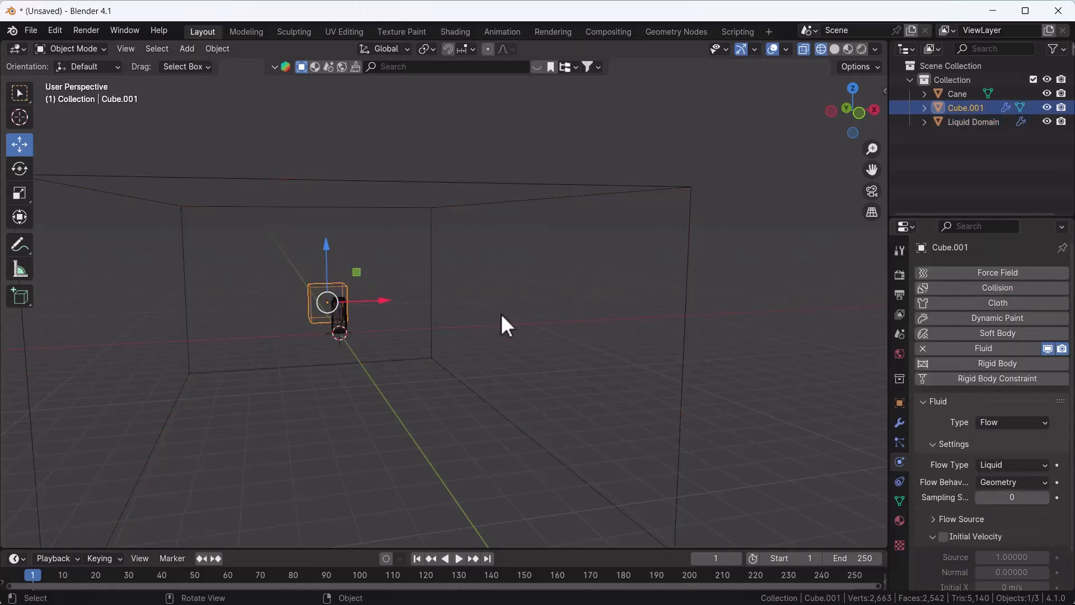
scroll(1023, 470, "down", 2)
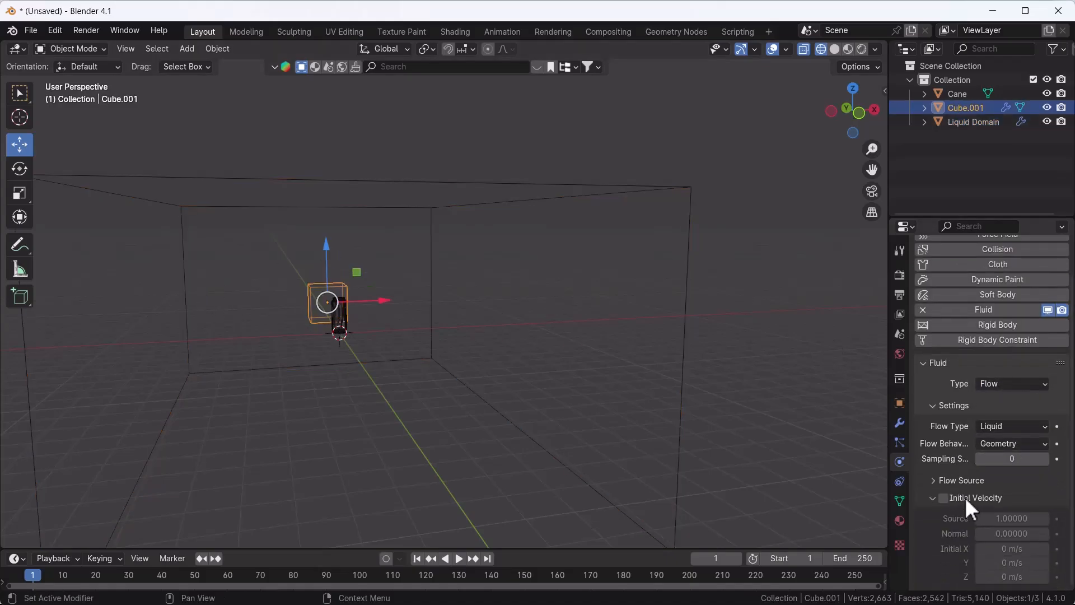
left_click(944, 498)
left_click(1012, 562)
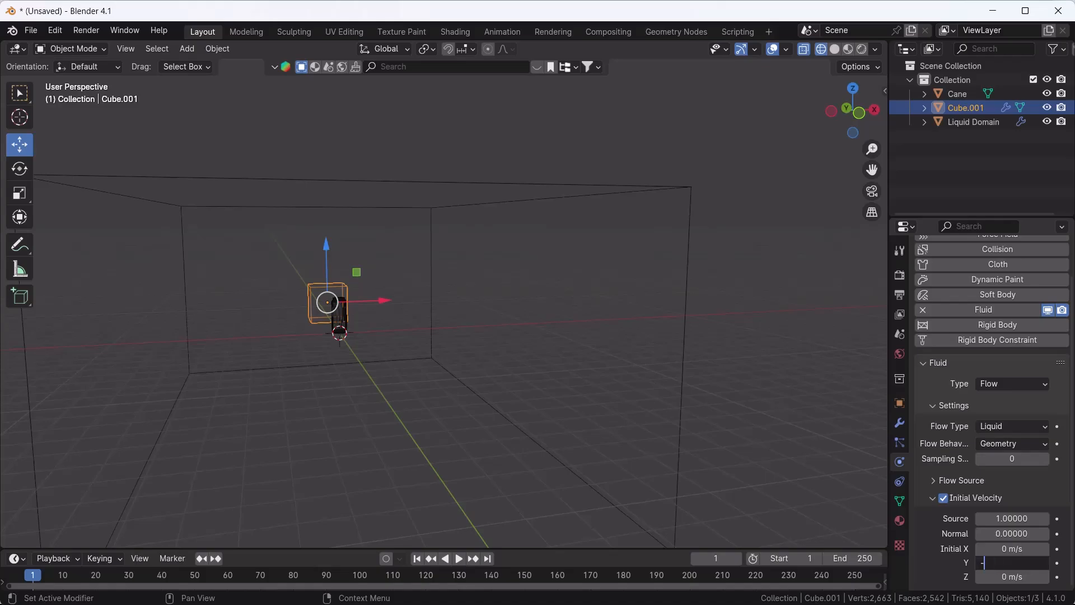
key("Return")
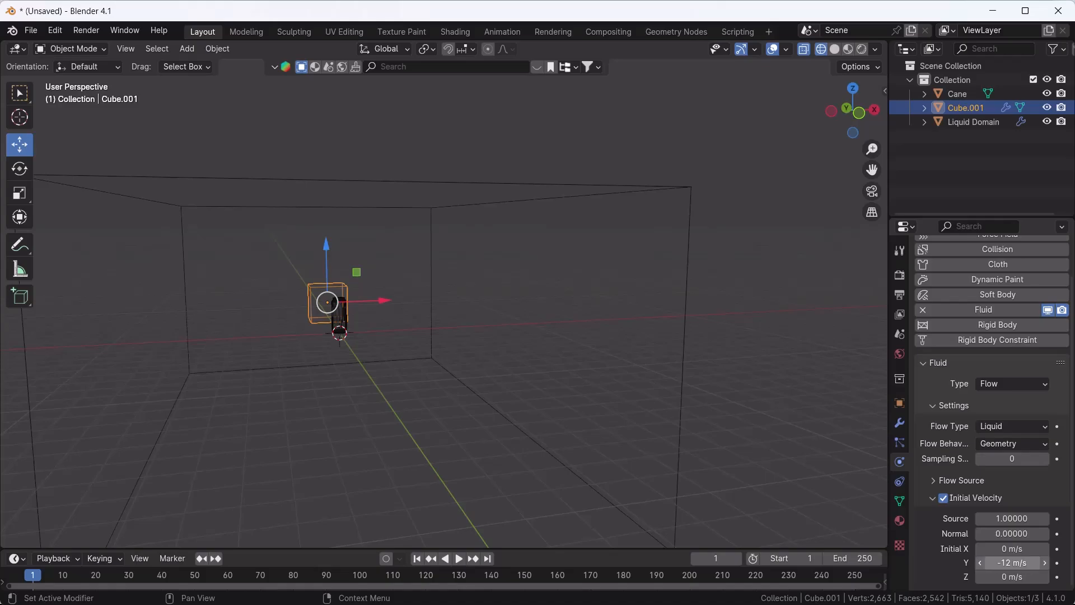
Add fluid physics to the Cane object and set its type to Effector
scroll(315, 341, "up", 1)
left_click(331, 325)
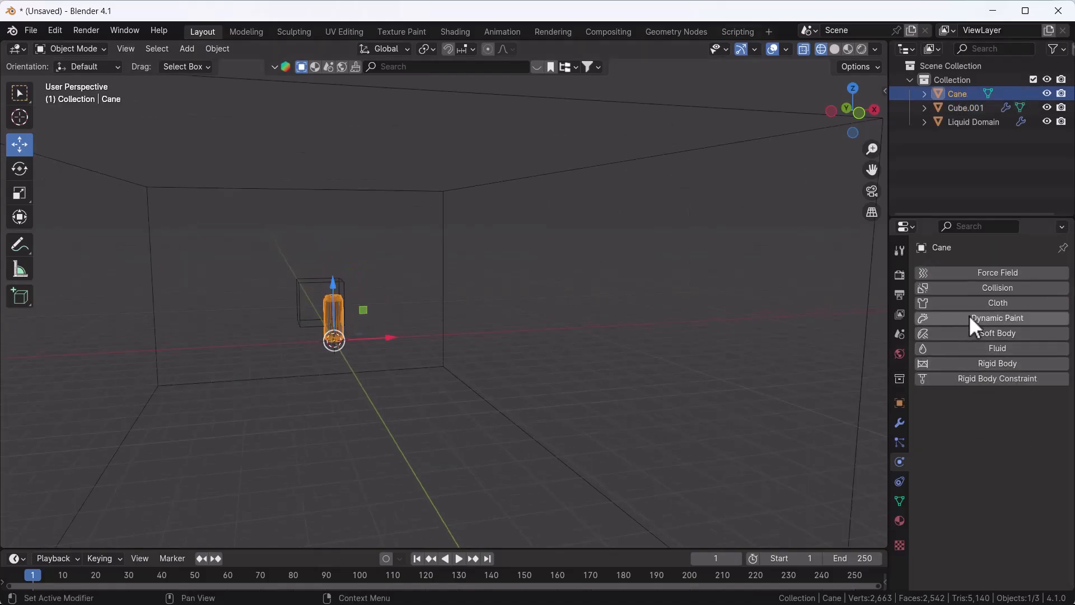
left_click(997, 347)
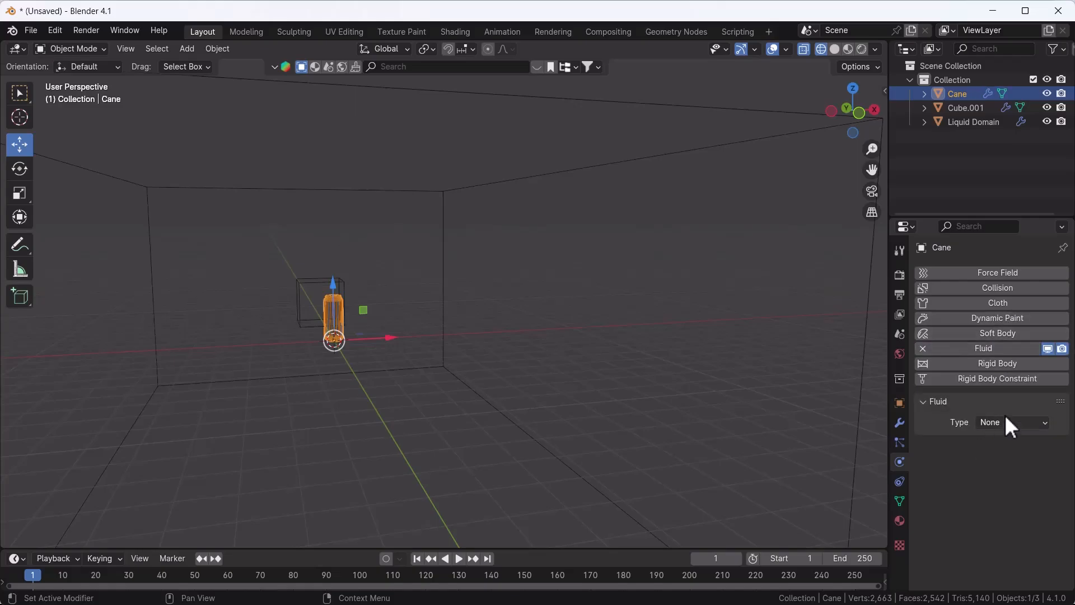
left_click(1006, 424)
left_click(1005, 480)
left_click(451, 233)
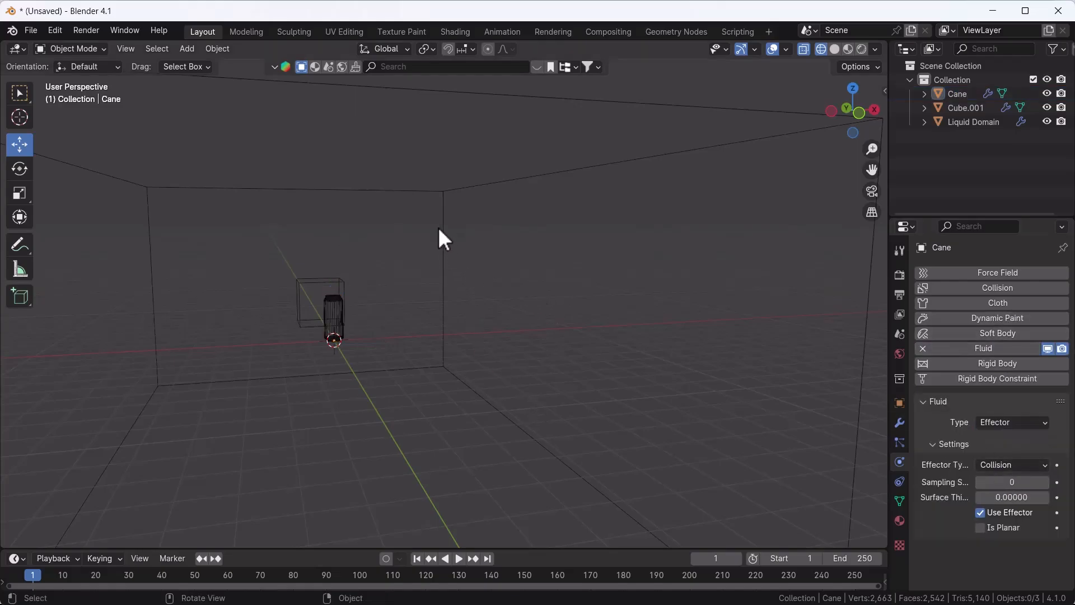
Set the liquid domain's resolution divisions to 128
left_click(440, 231)
scroll(1015, 443, "down", 1)
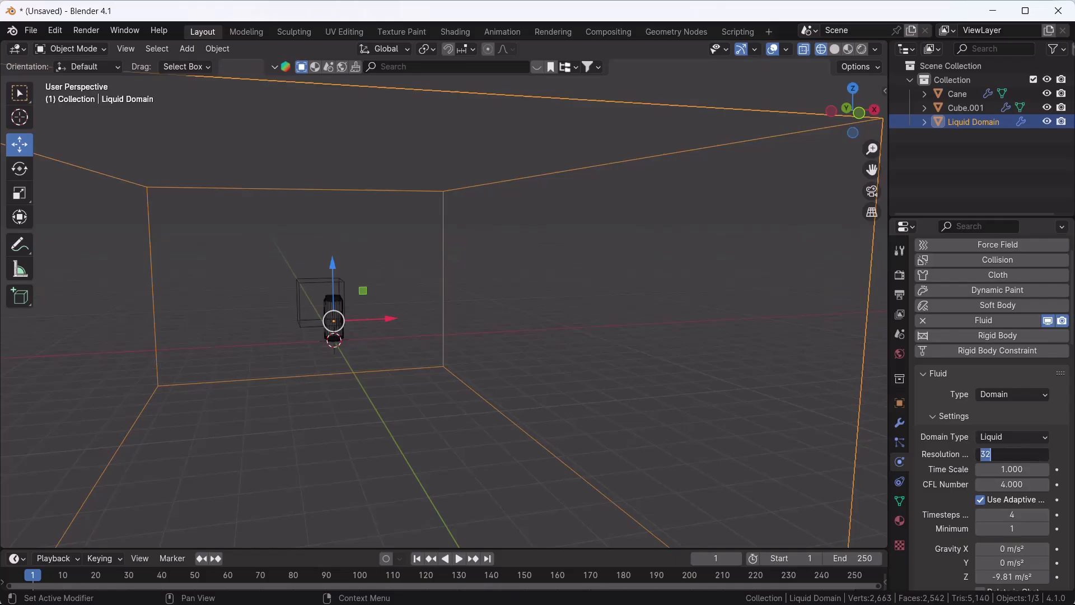
key("Return")
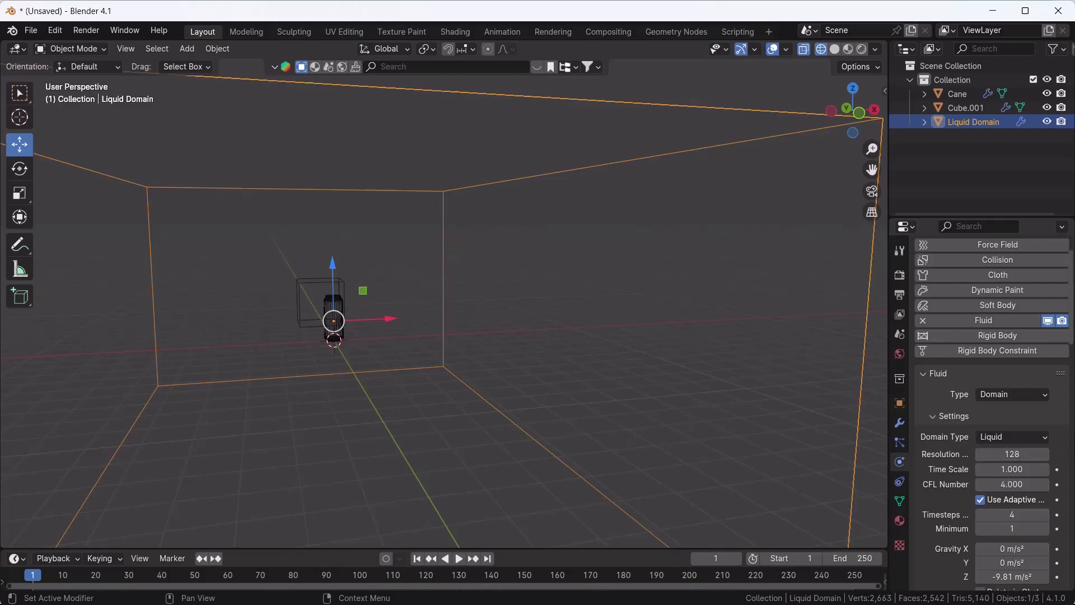
Bake the fluid simulation data for the liquid domain
scroll(967, 379, "down", 4)
scroll(1006, 436, "down", 3)
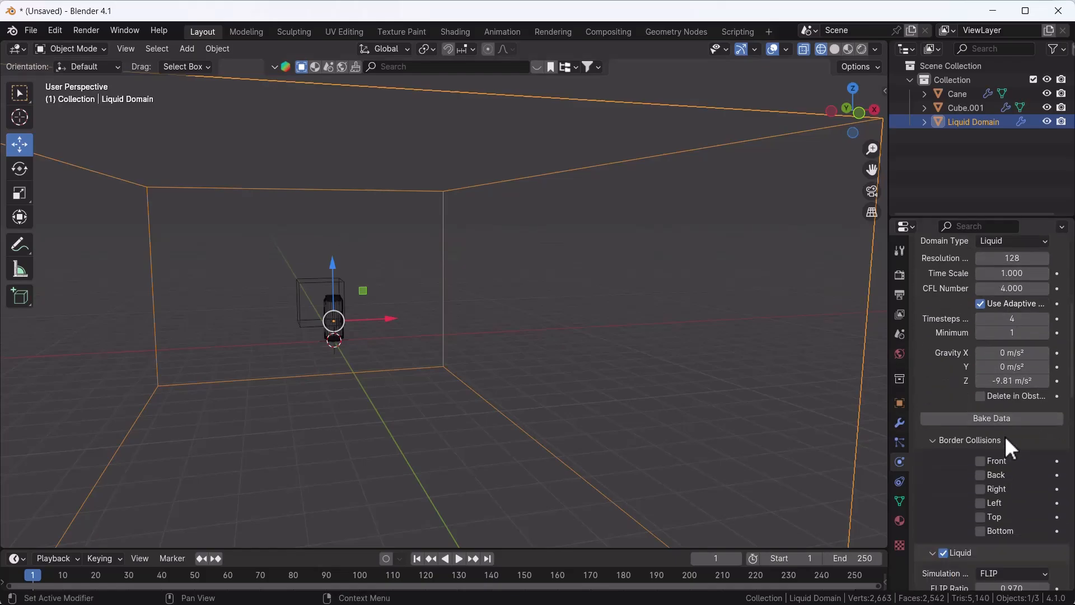
scroll(1006, 436, "up", 3)
left_click(986, 502)
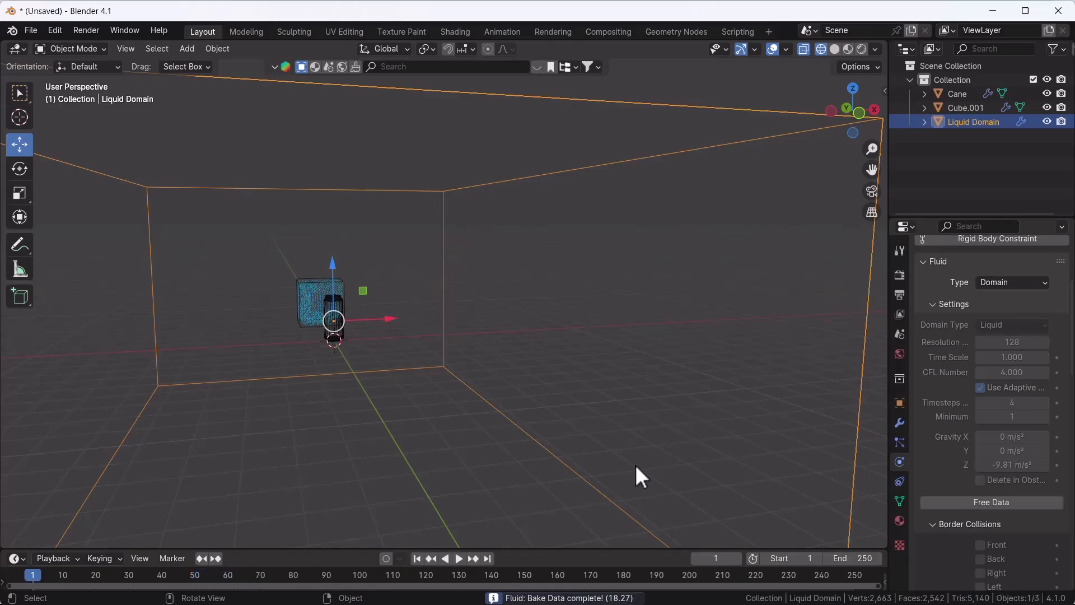
Play back the baked simulation from different angles and return to frame 1
middle_click_drag(218, 371, 285, 343)
left_click(457, 558)
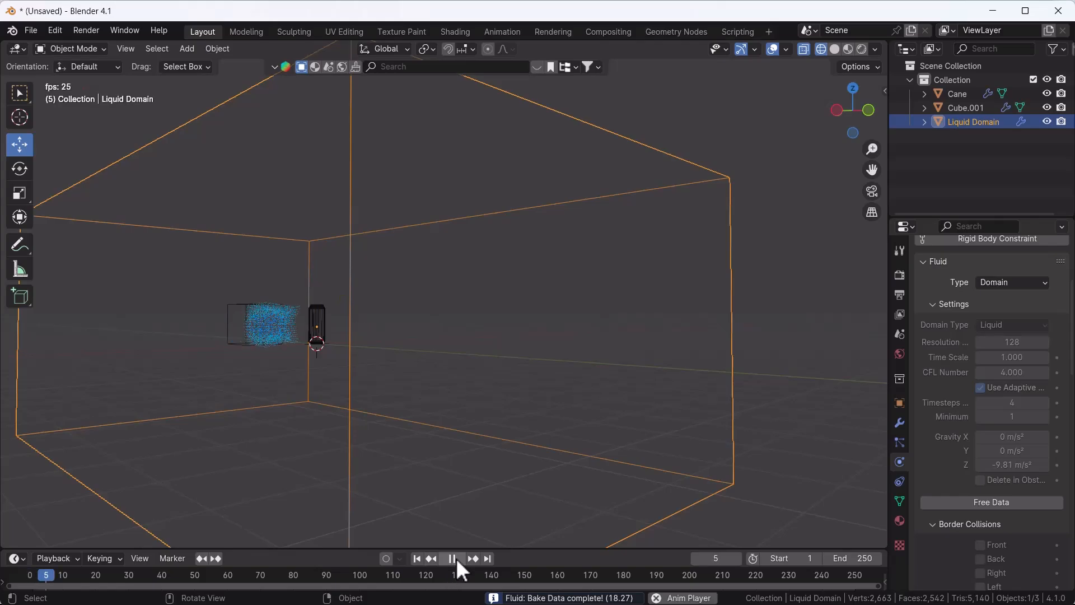
left_click(416, 556)
key("space")
middle_click_drag(439, 414, 381, 381)
left_click(416, 558)
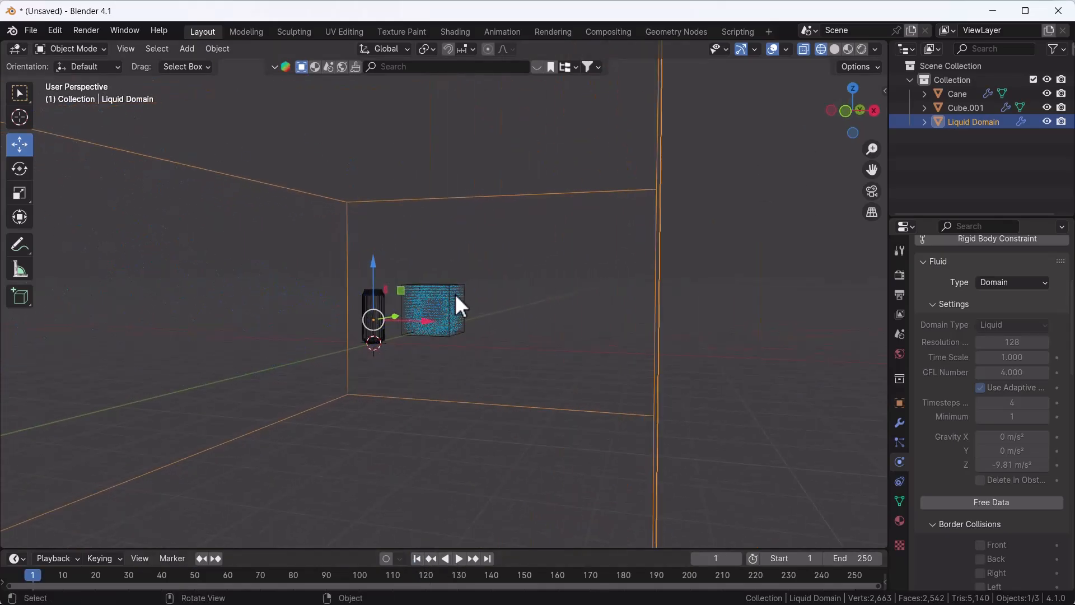
Enable mesh generation on the liquid domain and set its upres factor to 3
left_click(449, 292)
scroll(973, 463, "up", 2)
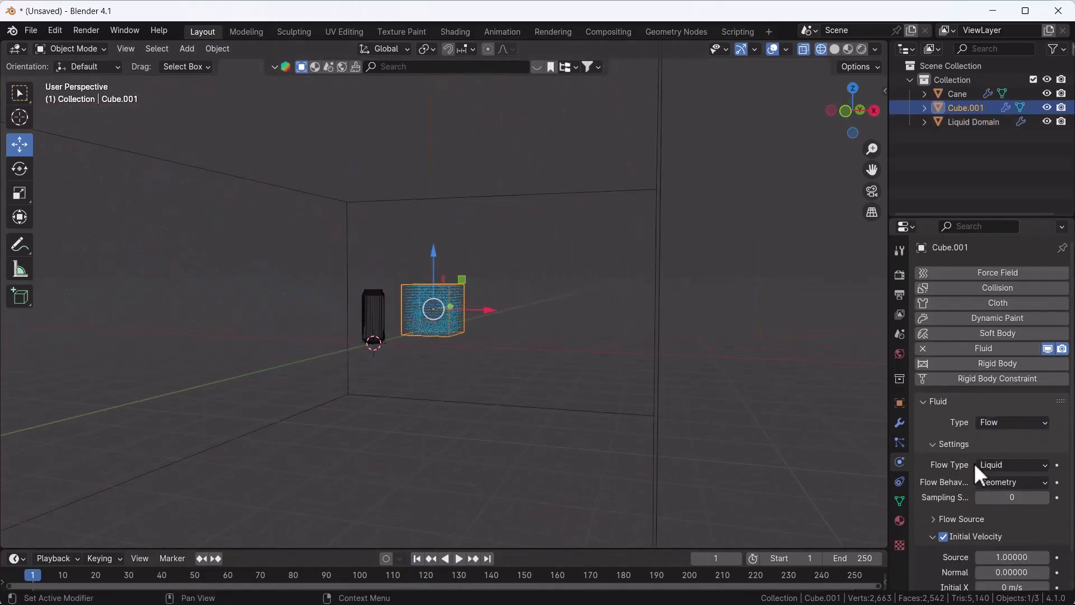
scroll(974, 468, "down", 2)
left_click(973, 122)
scroll(1007, 521, "down", 15)
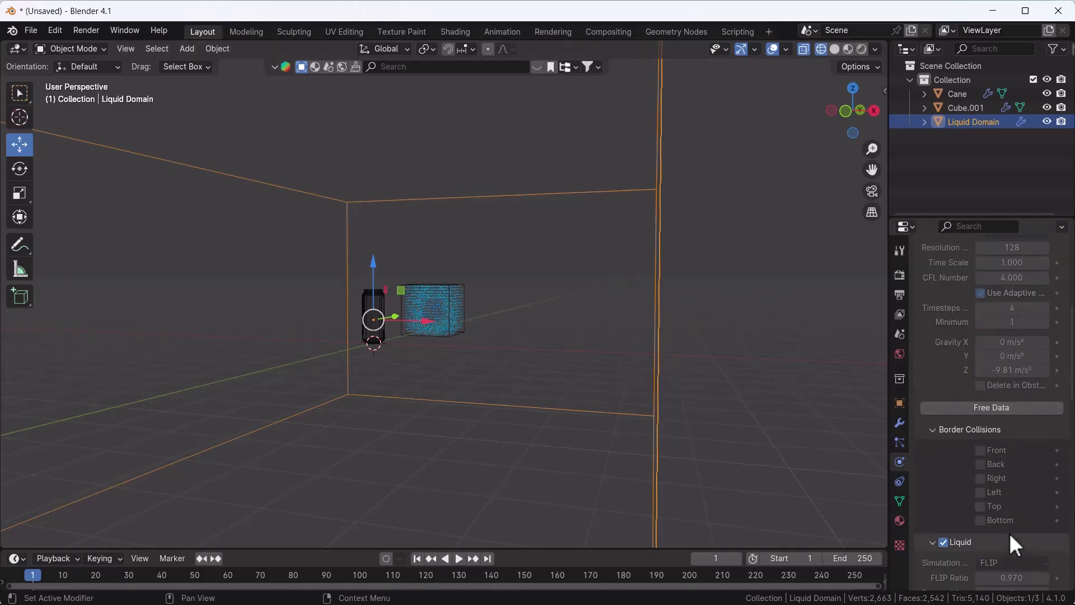
left_click(943, 449)
left_click(933, 449)
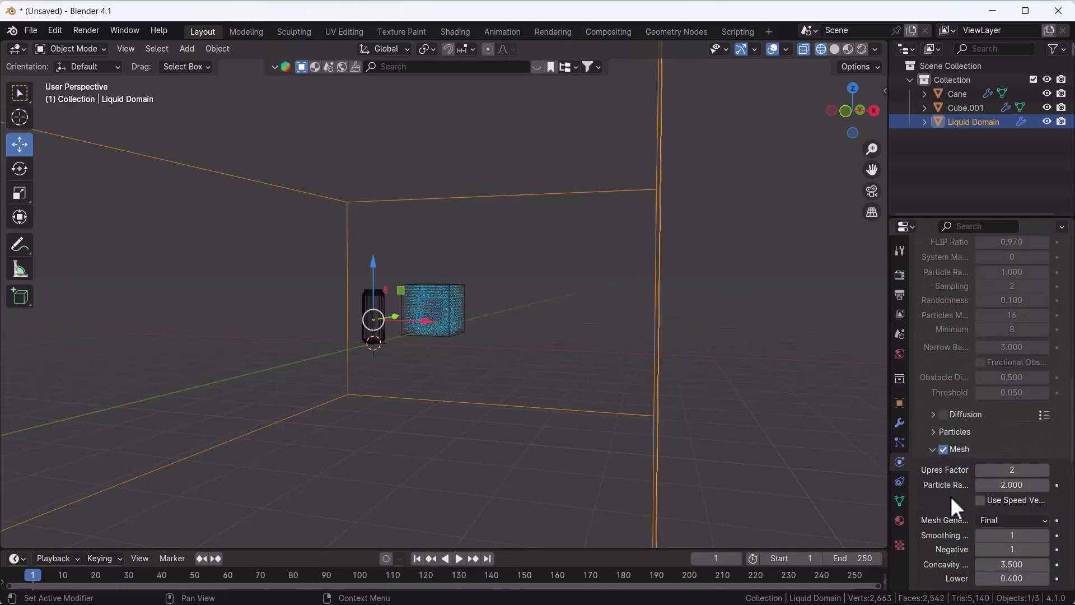
left_click(1010, 469)
key("Return")
scroll(990, 499, "down", 3)
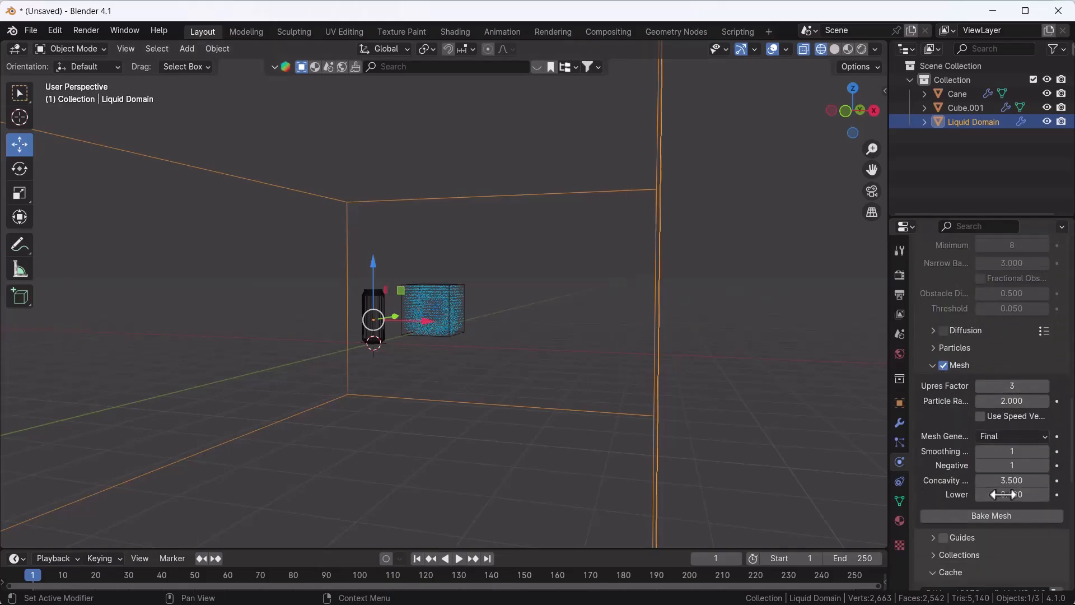
Set the liquid mesh's negative smoothing to 3 and bake the mesh
left_click(1009, 466)
type("3")
key("Return")
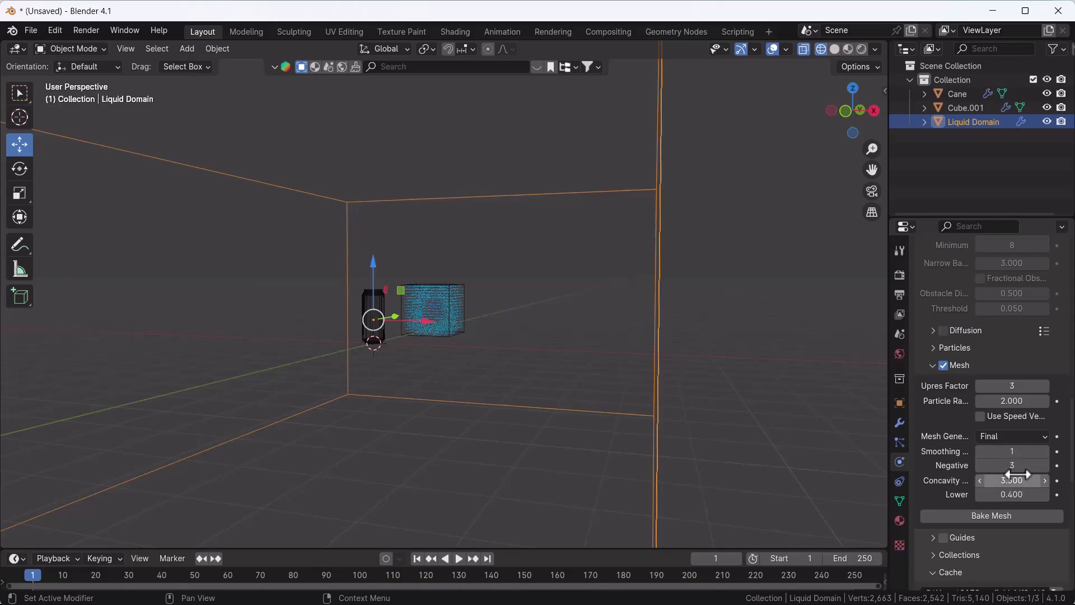
left_click(1006, 514)
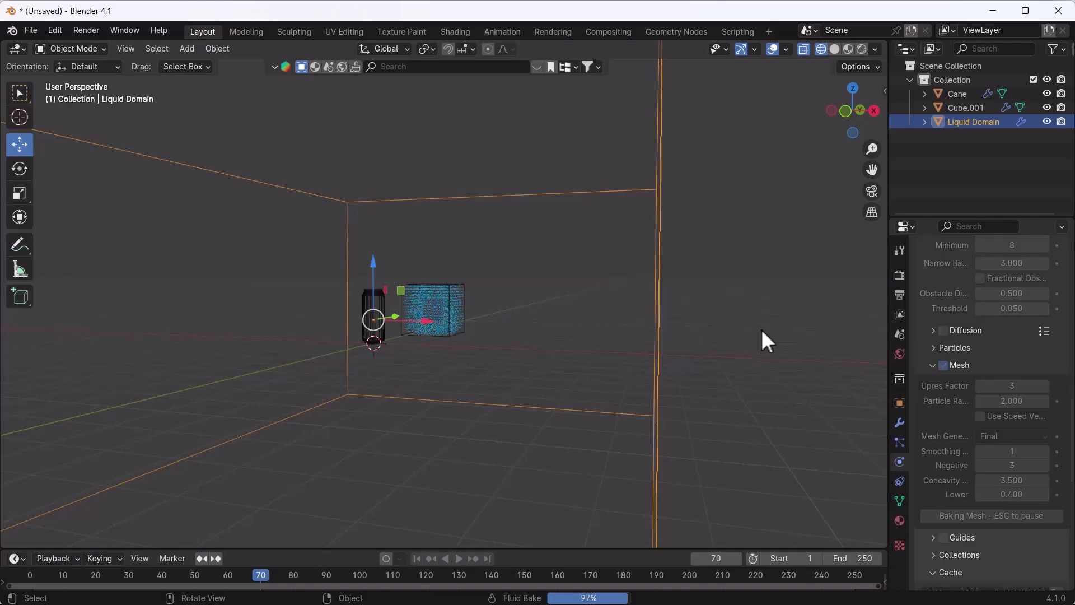
left_click(679, 340)
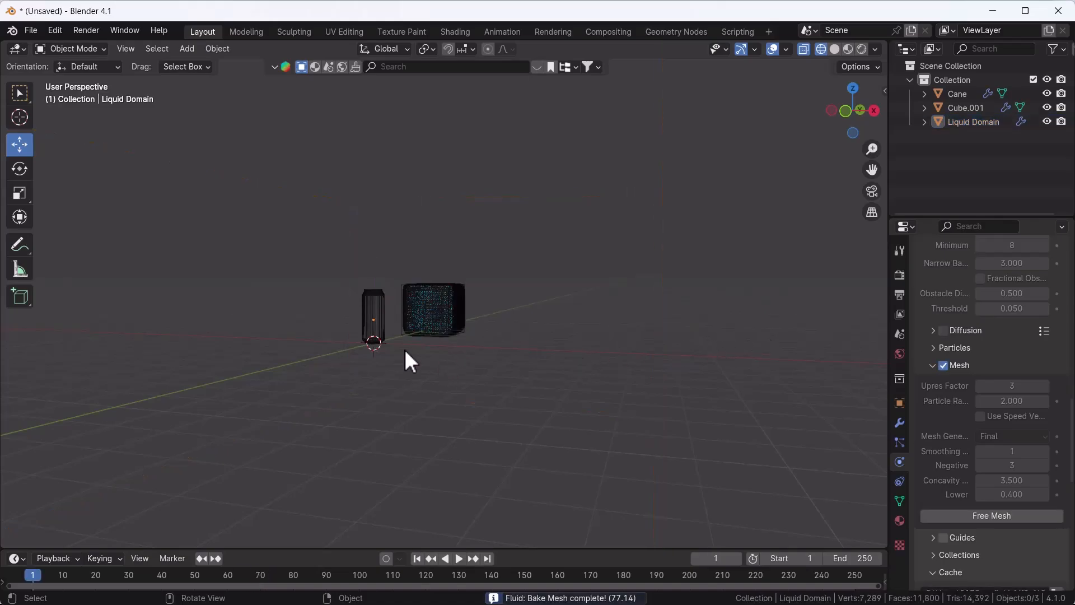
Play back the baked liquid mesh from several angles and return to frame 1
key("space")
scroll(390, 340, "up", 2)
key("space")
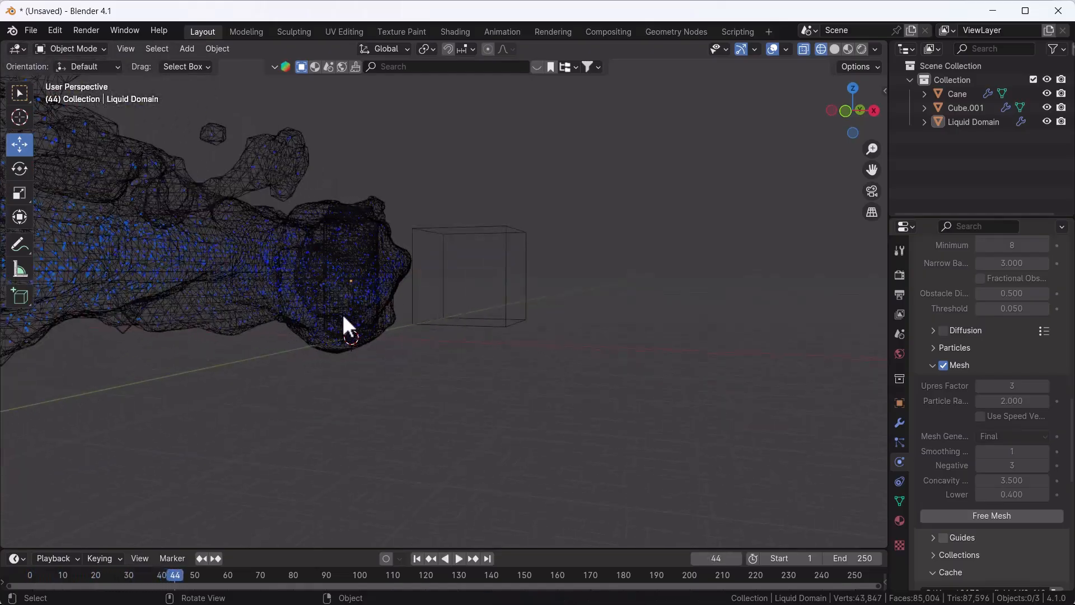
middle_click_drag(342, 313, 389, 301)
key("space")
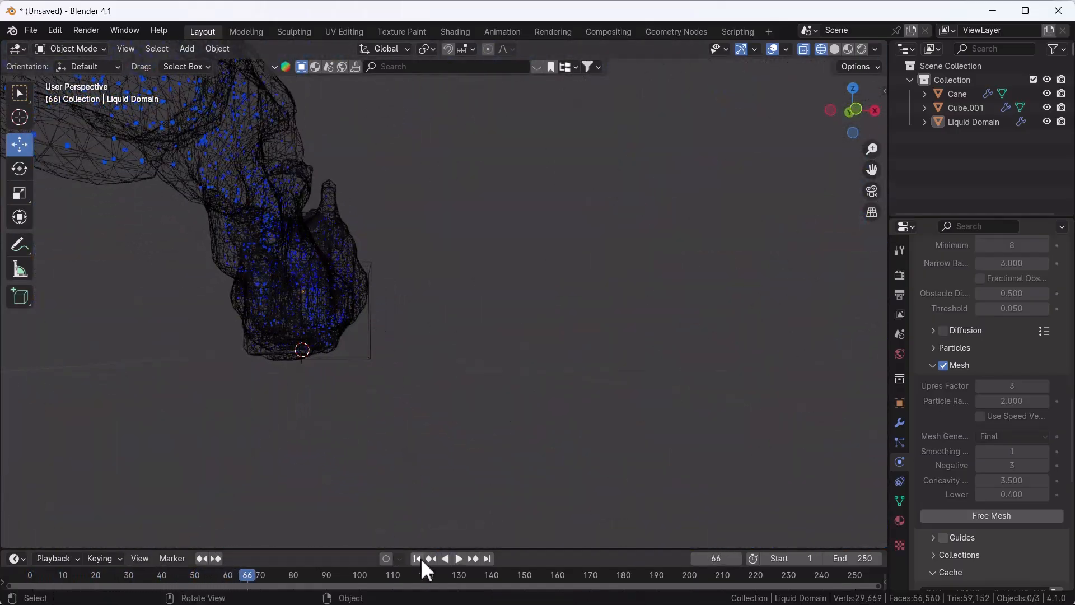
left_click(417, 558)
scroll(282, 309, "down", 3)
scroll(379, 376, "down", 2)
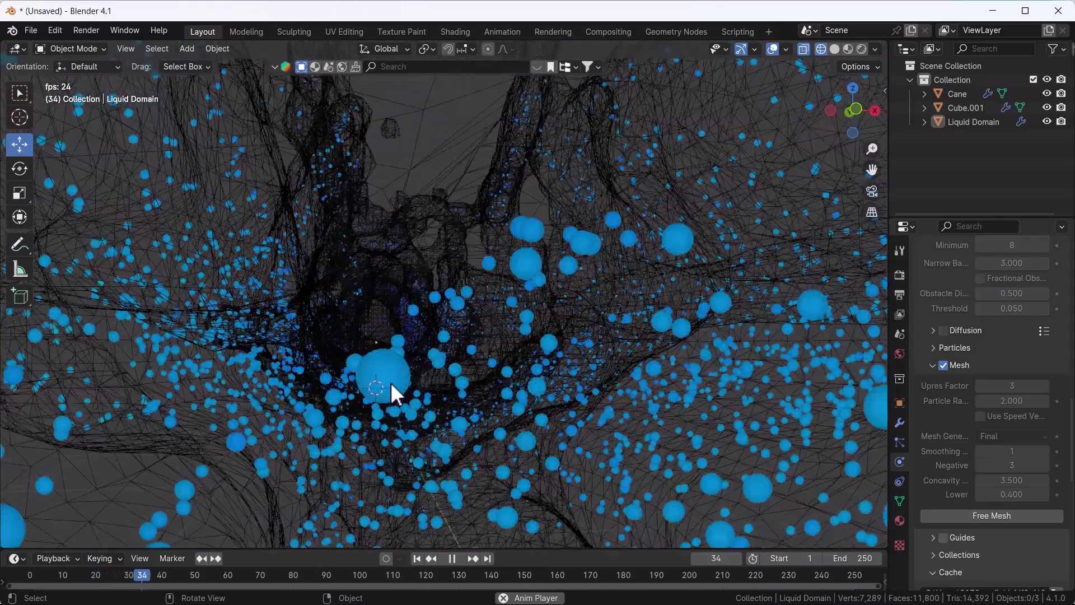
key("space")
left_click(417, 558)
Add a camera from the front view and align it to the current view
scroll(362, 382, "down", 5)
key("KP_1")
key("shift+a")
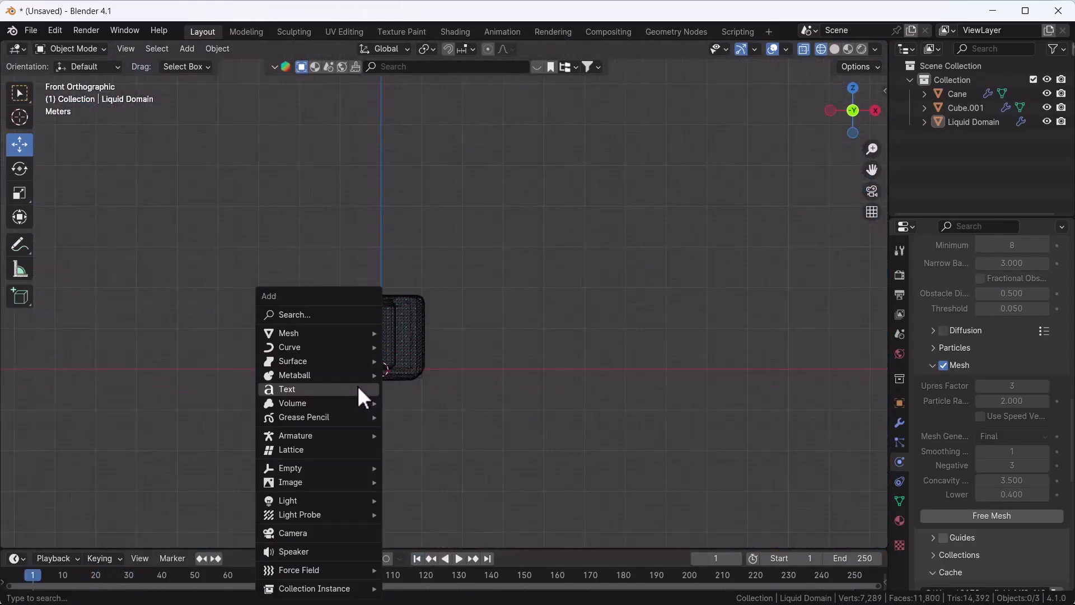
left_click(310, 531)
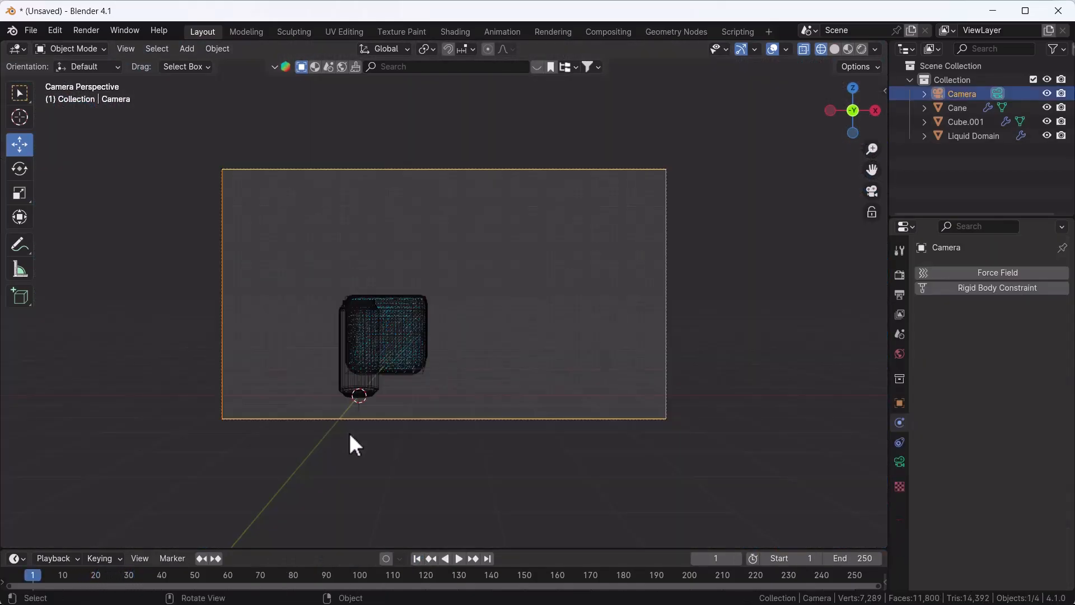
key("ctrl+alt+KP_0")
Lock the camera to the view, reframe it with the can in front of the liquid, and release the lock
middle_click_drag(488, 311, 527, 292, "shift")
left_click(871, 213)
middle_click_drag(429, 371, 470, 312, "ctrl")
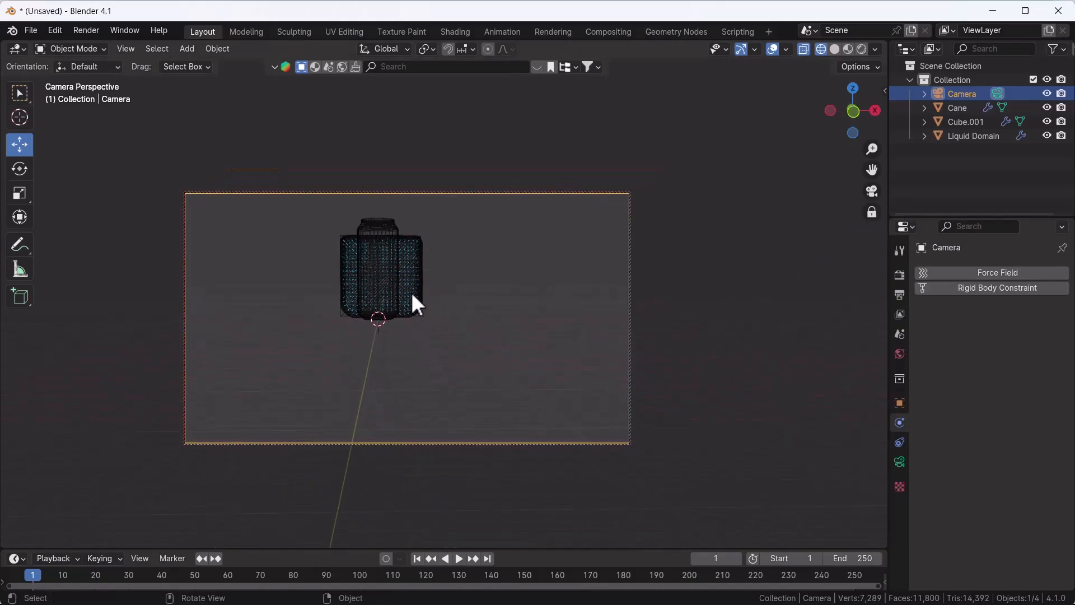
left_click(412, 295)
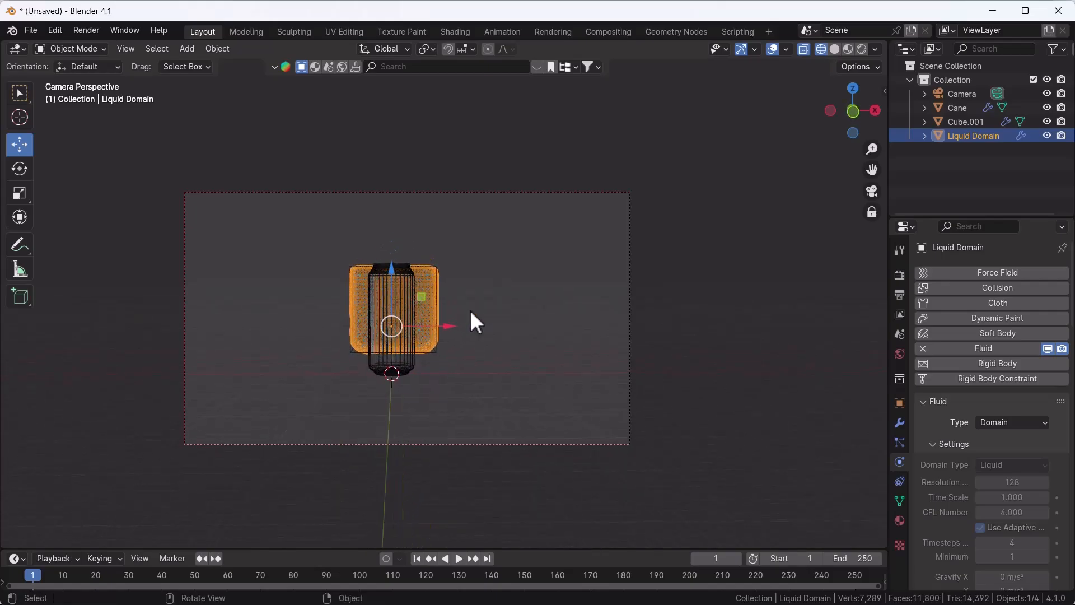
left_click(871, 212)
Switch the viewport to rendered shading and set the render engine to Cycles with GPU Compute
left_click(861, 49)
left_click(899, 274)
left_click(1023, 273)
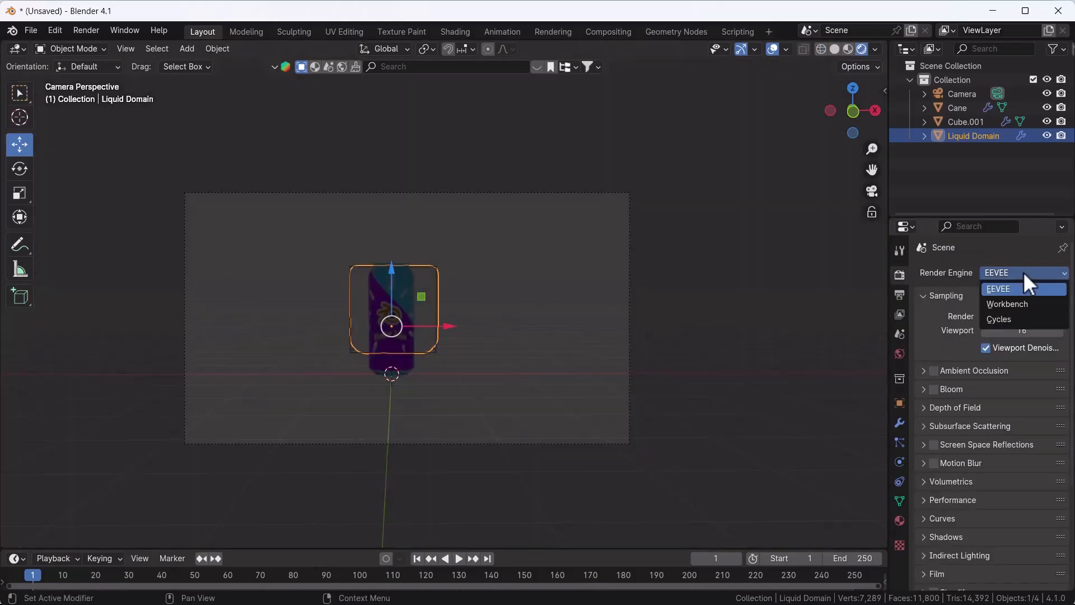
left_click(1023, 315)
left_click(1024, 307)
left_click(1030, 336)
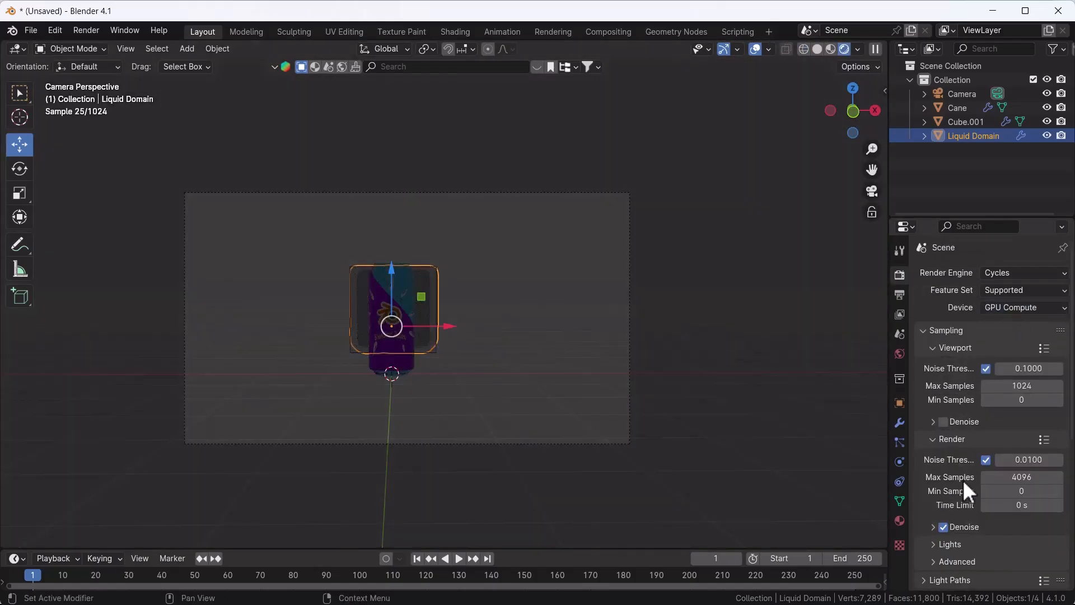
Set the final render's maximum samples to 512
scroll(1011, 492, "down", 5)
scroll(973, 389, "up", 5)
double_click(1020, 477)
type("5")
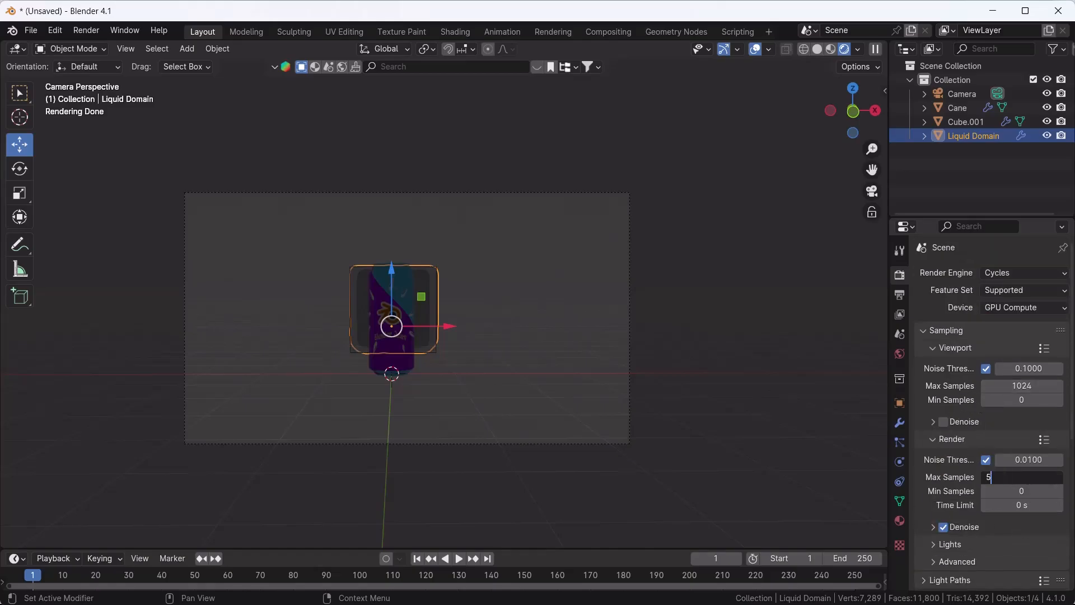
type("12")
key("Return")
Search the HDR asset library for "studio" and apply a dark studio HDR with curtains as the world lighting
left_click(341, 66)
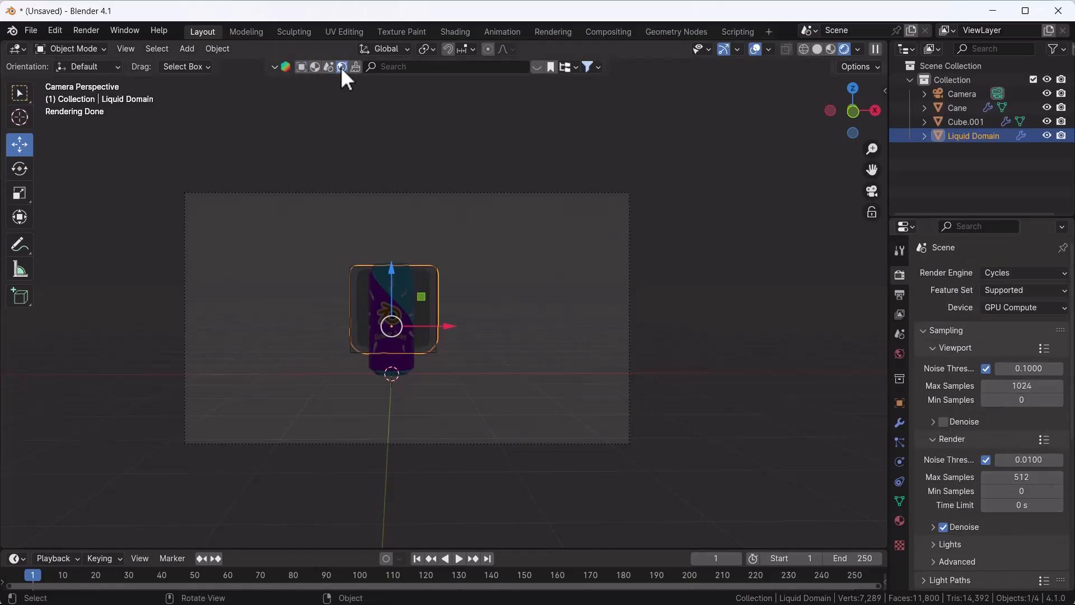
left_click(466, 66)
type("studio")
key("Return")
left_click(534, 67)
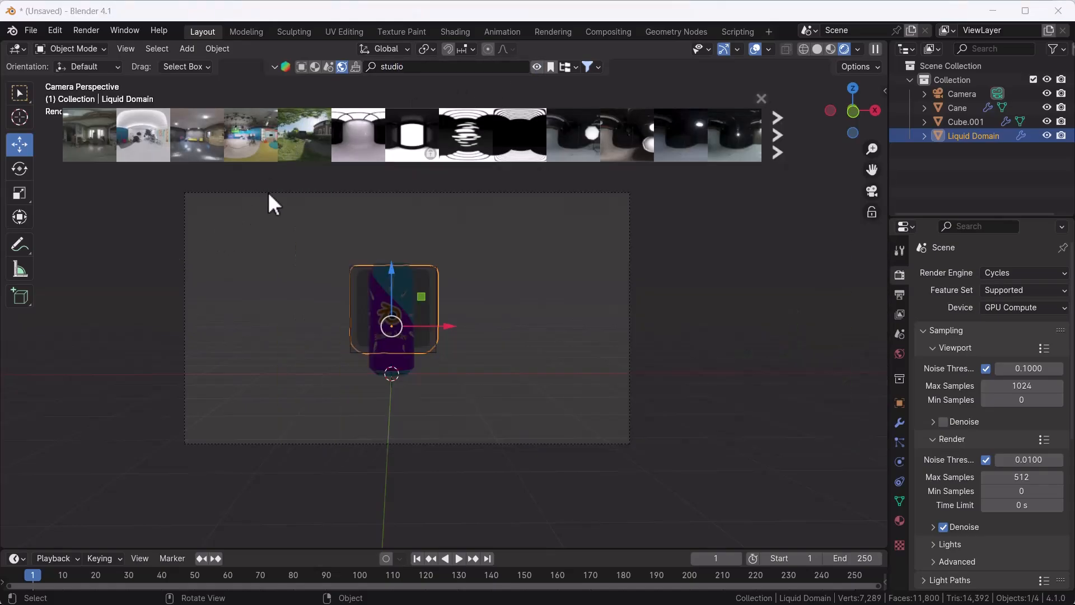
mouse_move(371, 136)
Add a plane aligned to the camera view and scale it up about 5 times
key("shift+a")
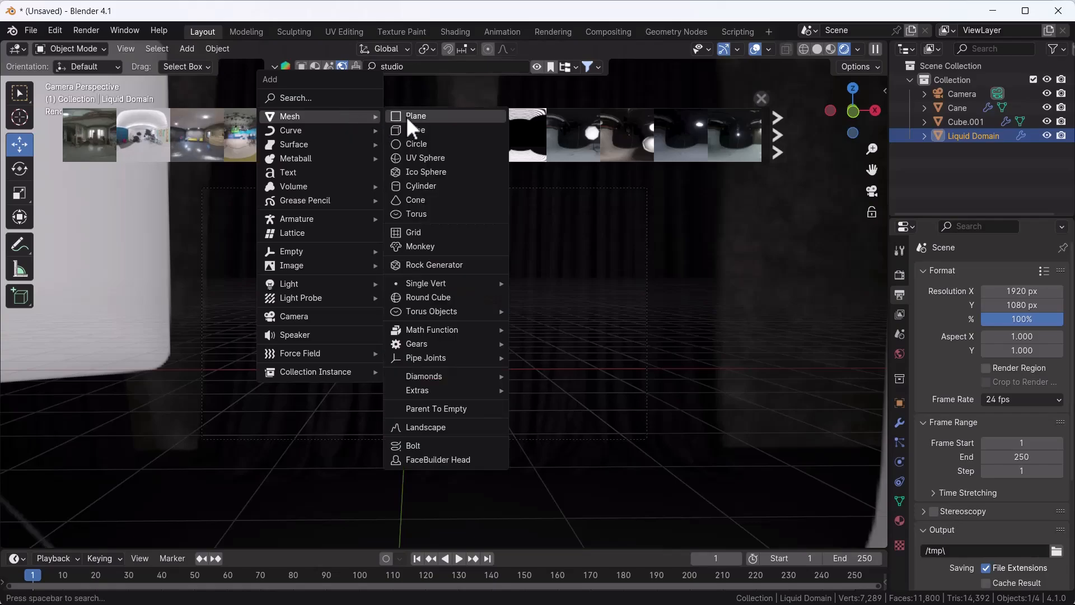
left_click(414, 114)
left_click(76, 536)
left_click(136, 434)
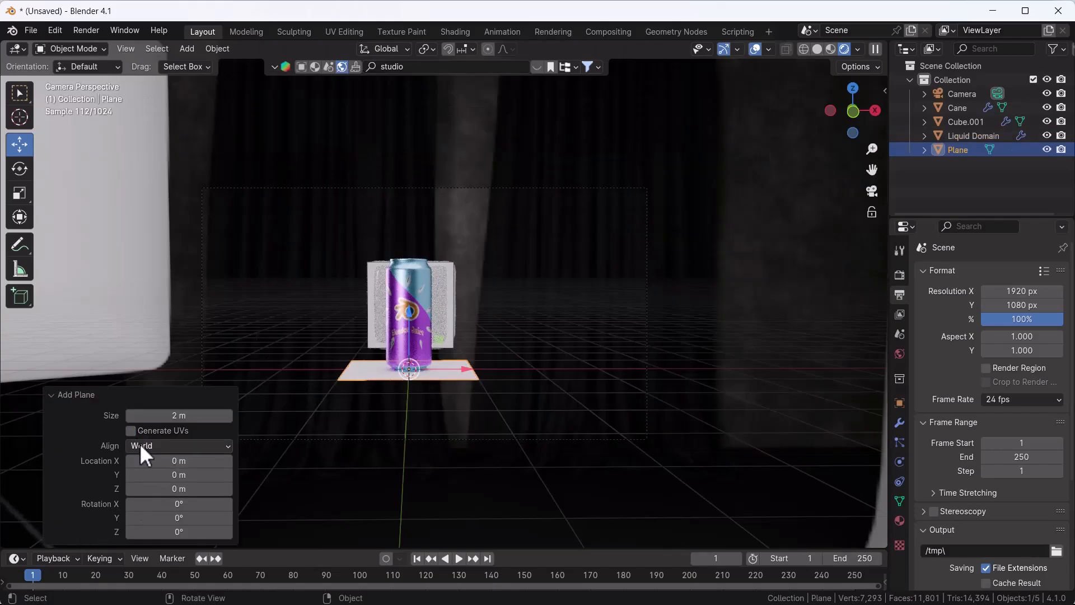
left_click(139, 444)
left_click(143, 476)
key("s")
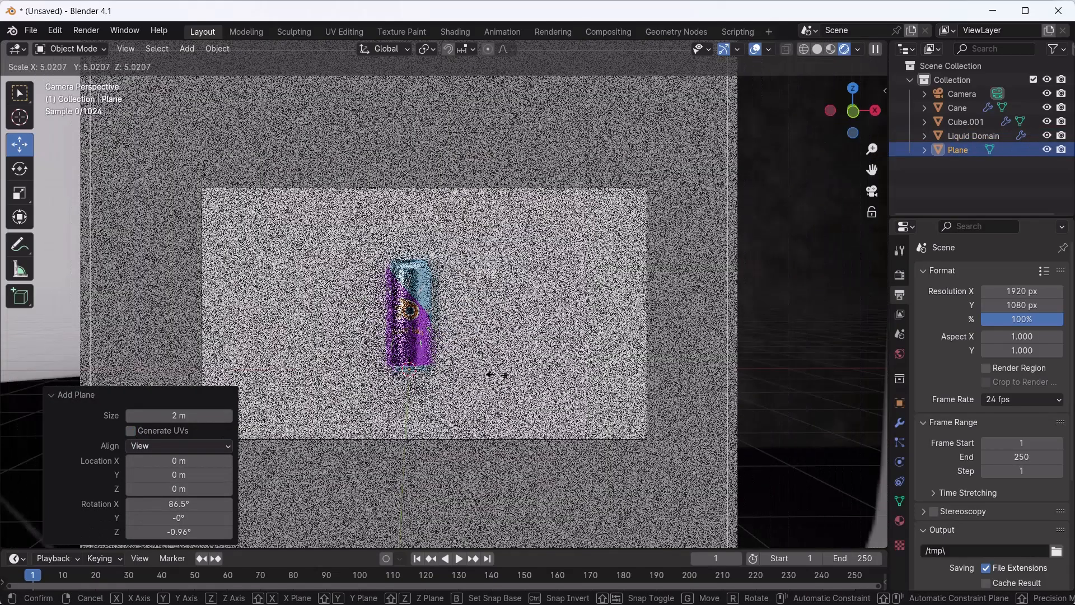
left_click(449, 405)
Move the plane back behind the can and the liquid to form a backdrop
middle_click_drag(418, 338, 452, 359)
left_click_drag(407, 337, 323, 305)
left_click_drag(401, 291, 405, 290)
Subdivide the backdrop plane's mesh five times with one cut each
key("KP_1")
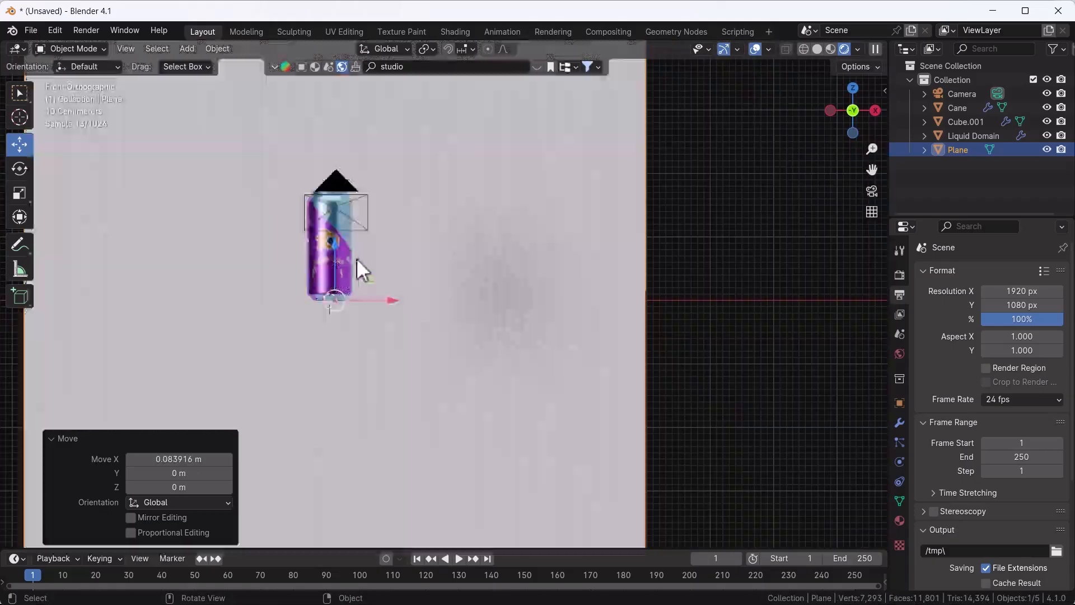
middle_click_drag(359, 291, 434, 330, "shift")
scroll(433, 330, "down", 3)
scroll(570, 298, "up", 2)
key("Tab")
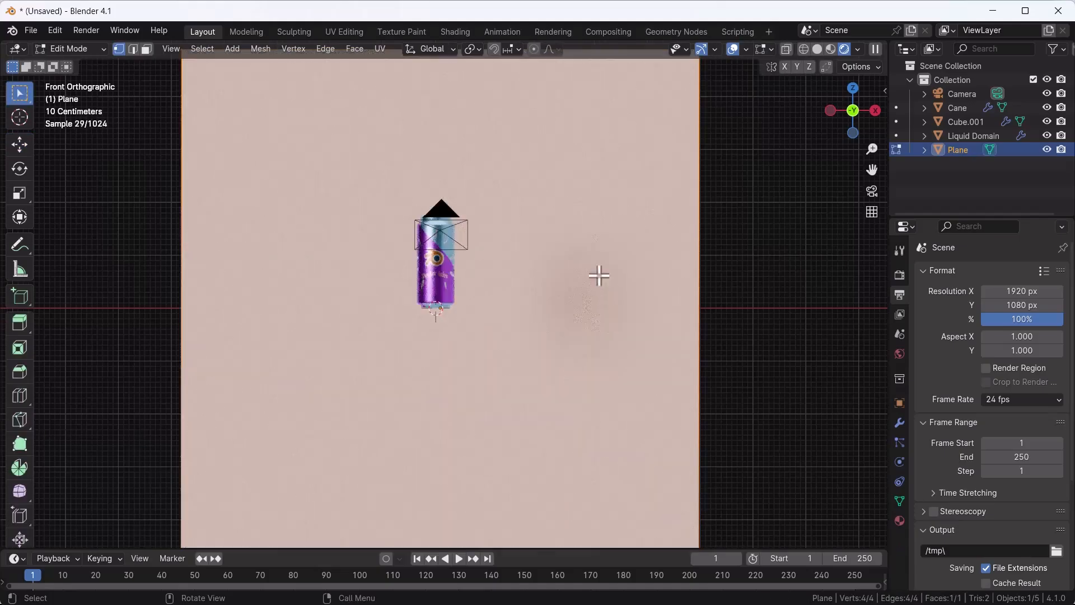
right_click(598, 274)
left_click(559, 284)
right_click(559, 284)
left_click(559, 284)
right_click(559, 283)
left_click(560, 284)
right_click(560, 284)
left_click(560, 284)
right_click(559, 284)
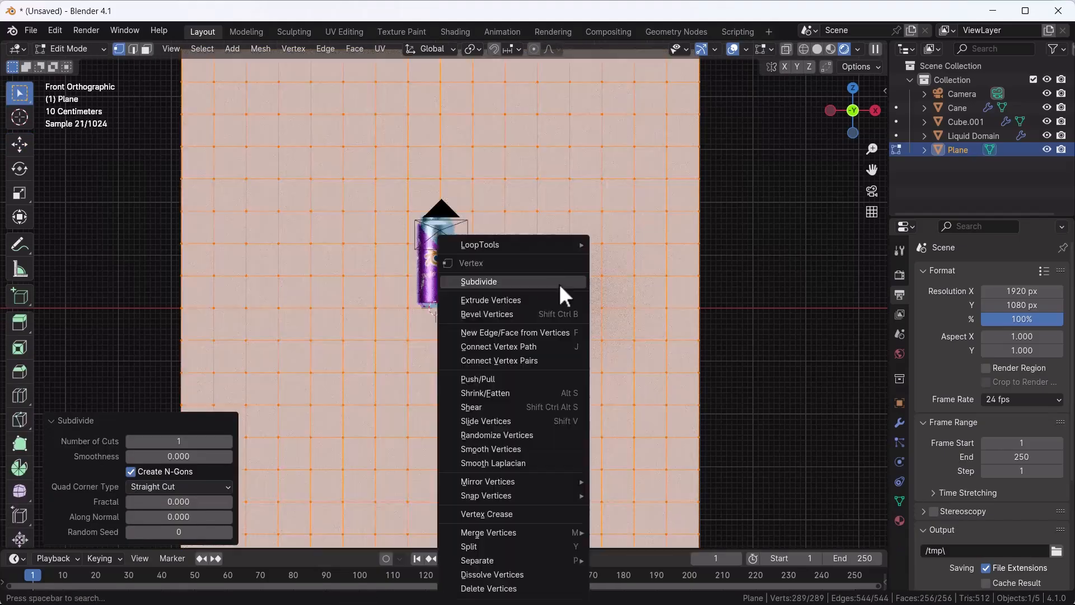
left_click(560, 284)
key("Tab")
Switch to solid shading, add a Displace modifier to the backdrop plane, and create a new texture for it
left_click(835, 49)
scroll(696, 330, "down", 2)
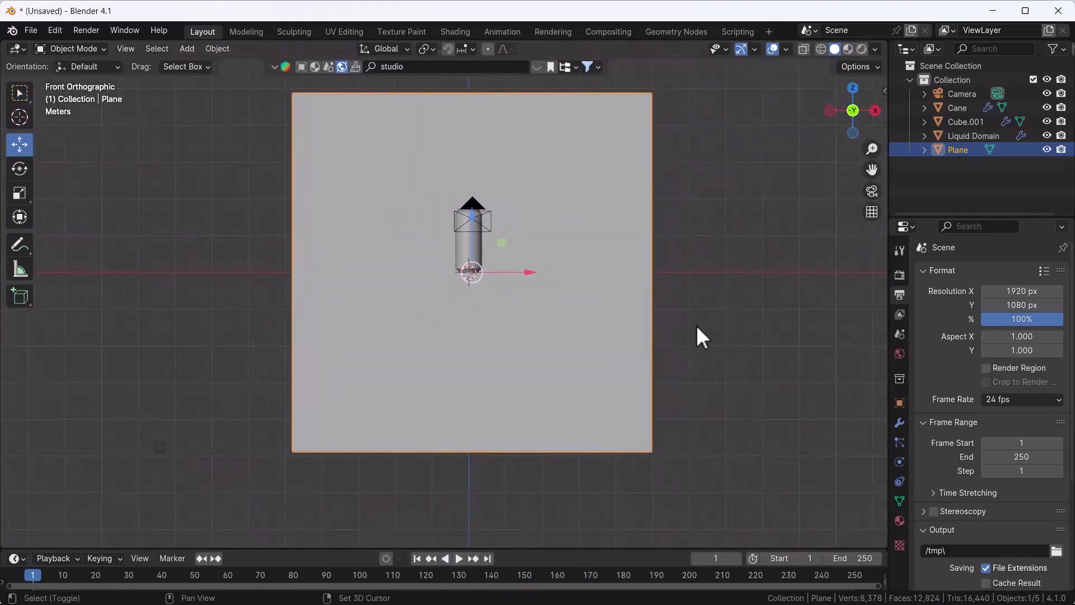
left_click(899, 423)
left_click(981, 274)
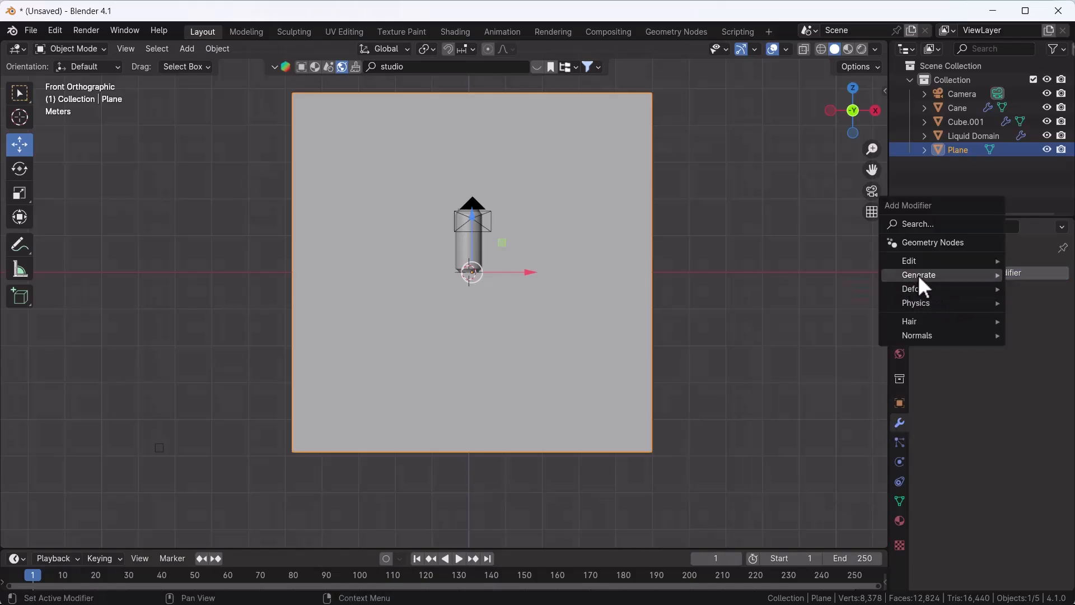
mouse_move(916, 289)
left_click(793, 330)
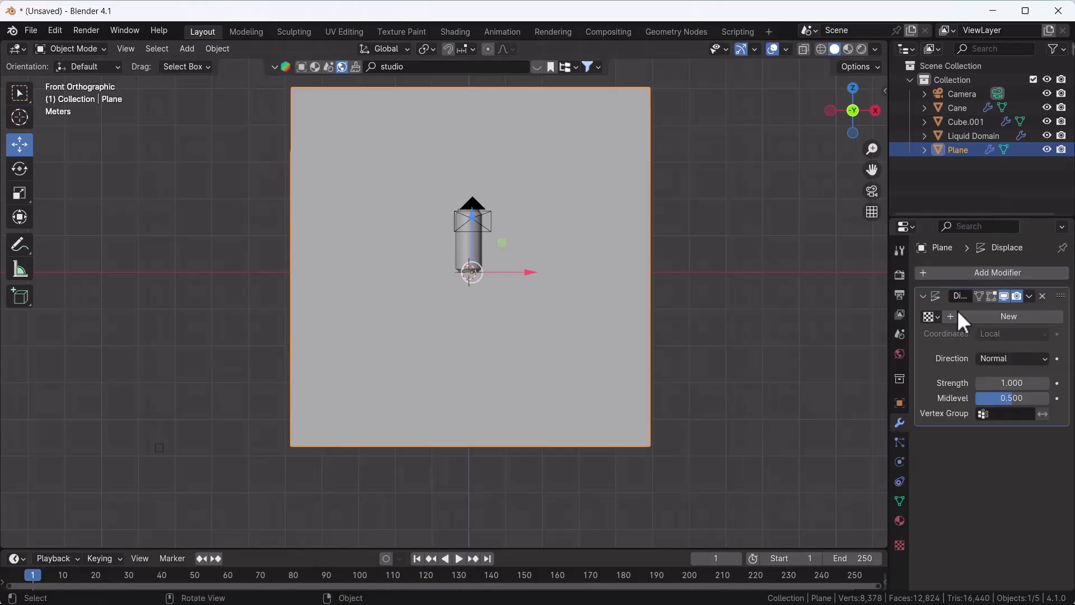
left_click(1018, 315)
left_click(1046, 313)
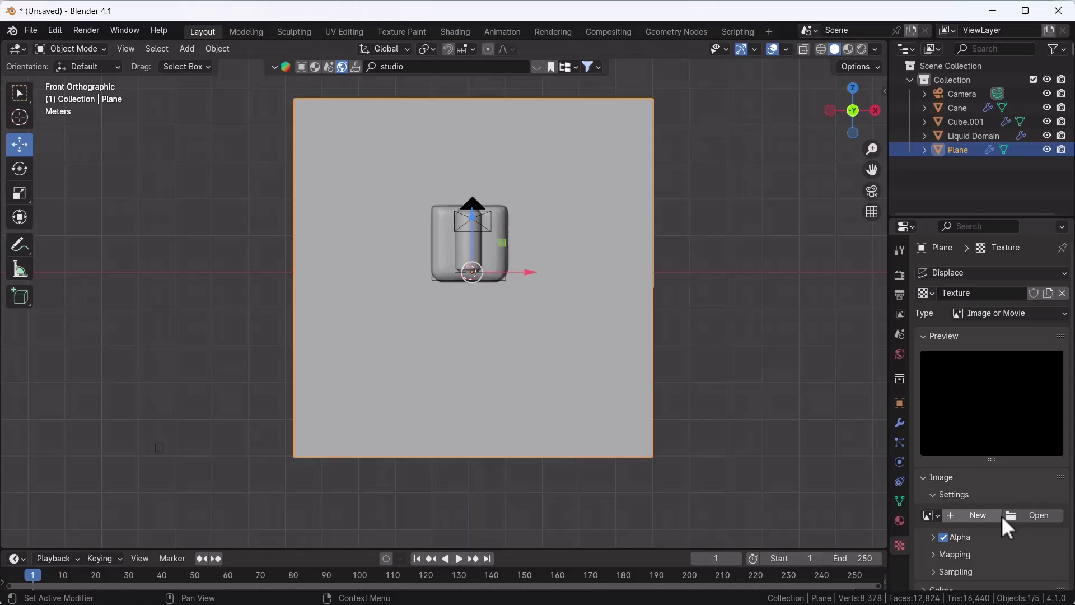
Change the displacement texture's type to Clouds and set its size to 0.65
left_click(1034, 312)
left_click(1003, 355)
left_click_drag(1006, 558, 1022, 558)
middle_click_drag(662, 397, 627, 340)
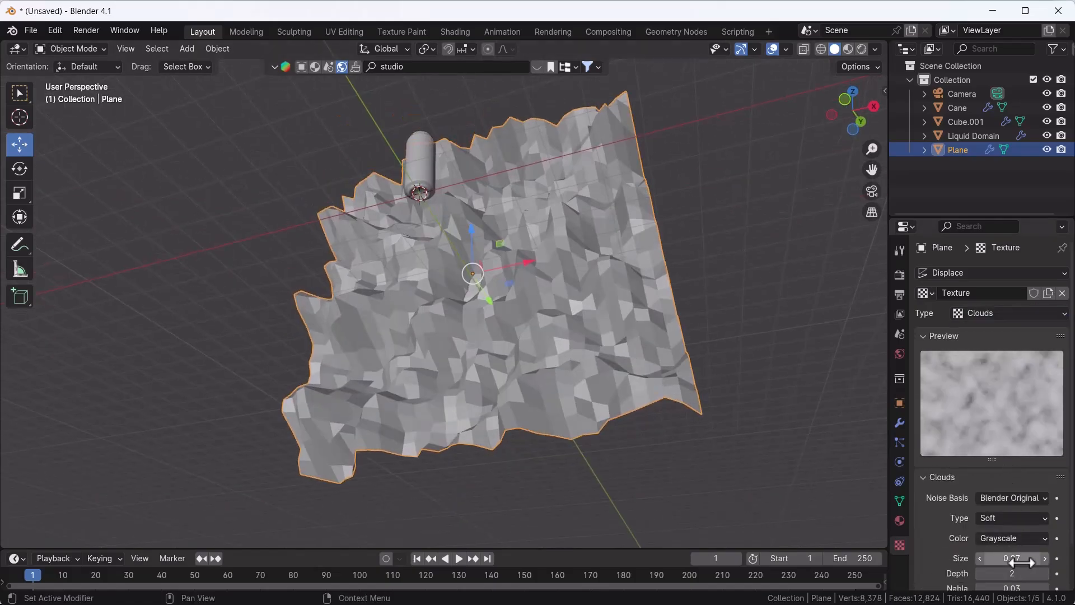
left_click_drag(1008, 558, 1025, 558)
Add a level 2 Subdivision Surface modifier to the backdrop and shade it smooth by angle at 30°
key("ctrl+2")
right_click(542, 283)
left_click(543, 286)
Scale the backdrop plane up about 2 times in the camera view and apply its scale
key("KP_0")
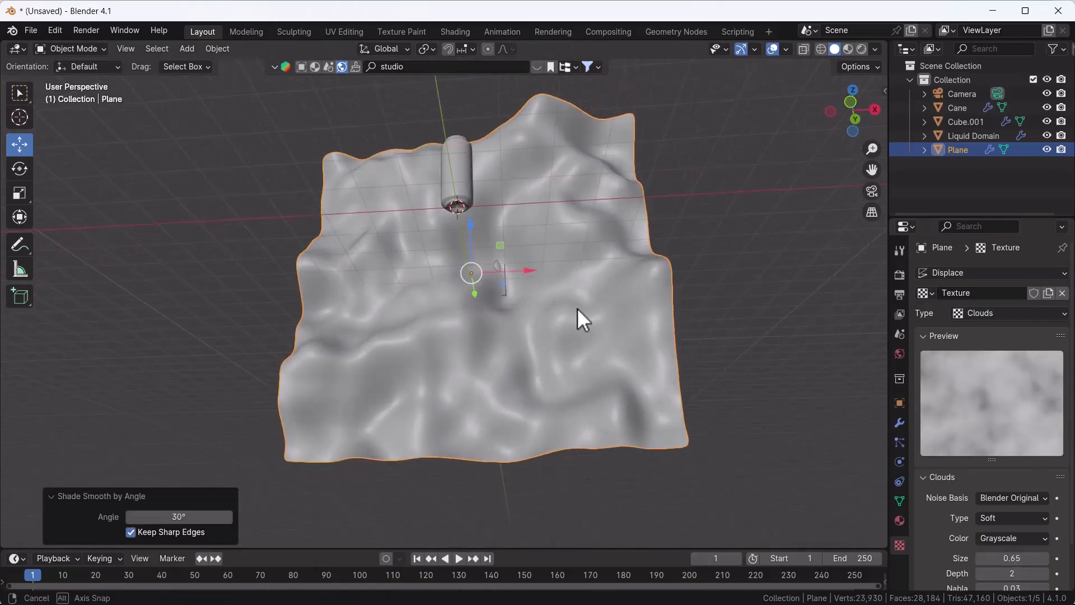
key("s")
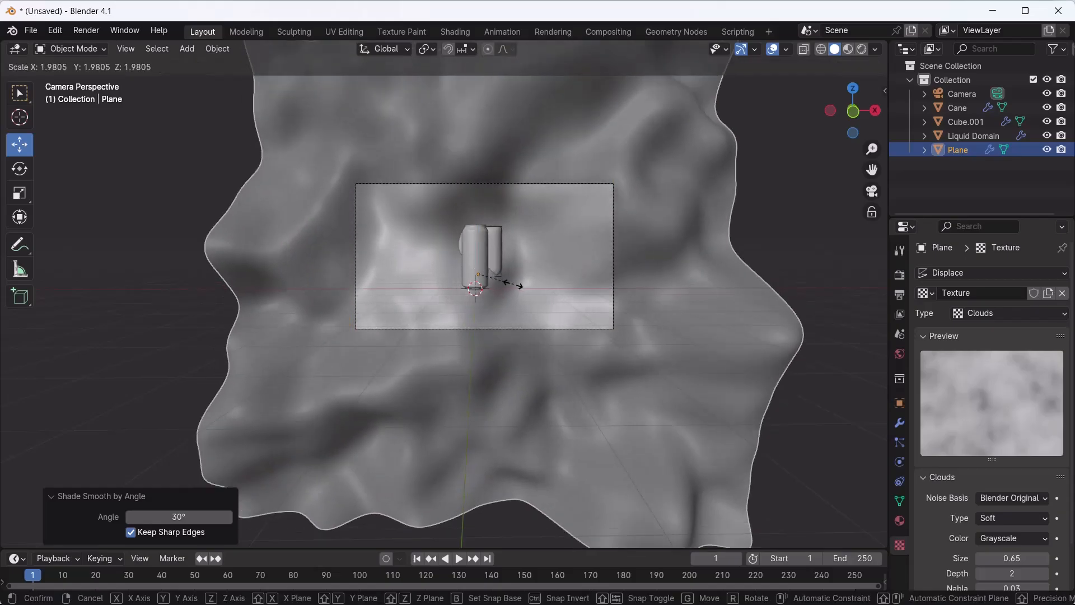
left_click(508, 281)
key("ctrl+a")
left_click(508, 281)
Set the Clouds texture's size to 1.23 and its depth to 4
mouse_move(1033, 560)
left_mouse_down()
mouse_move(1072, 560)
mouse_move(1008, 560)
mouse_move(1019, 560)
left_mouse_up()
middle_click_drag(721, 431, 739, 414)
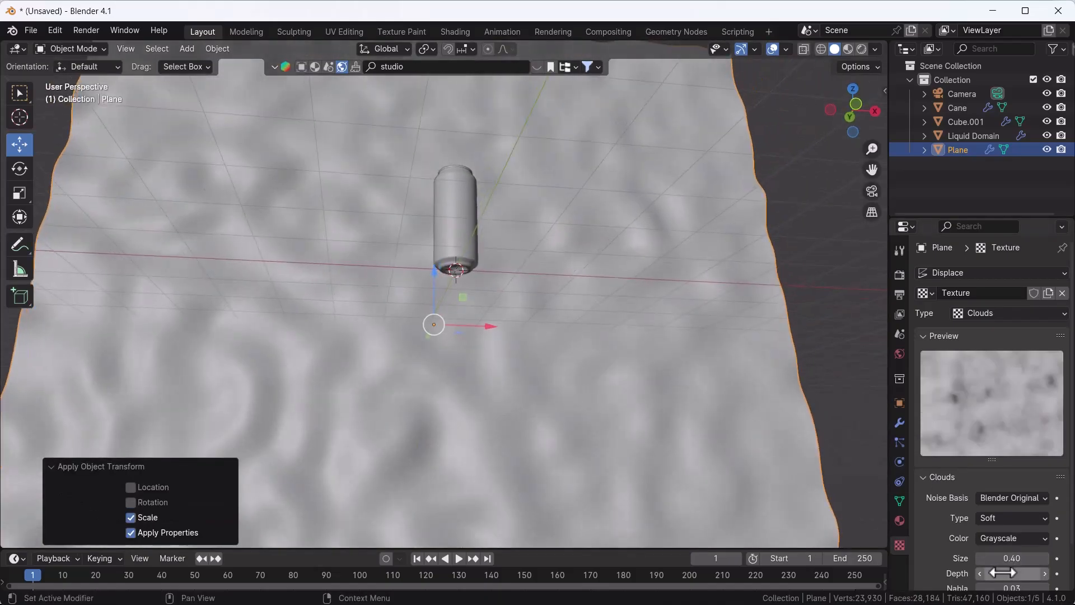
scroll(1005, 537, "down", 2)
left_click_drag(1012, 509, 1041, 510)
middle_click_drag(552, 372, 753, 428)
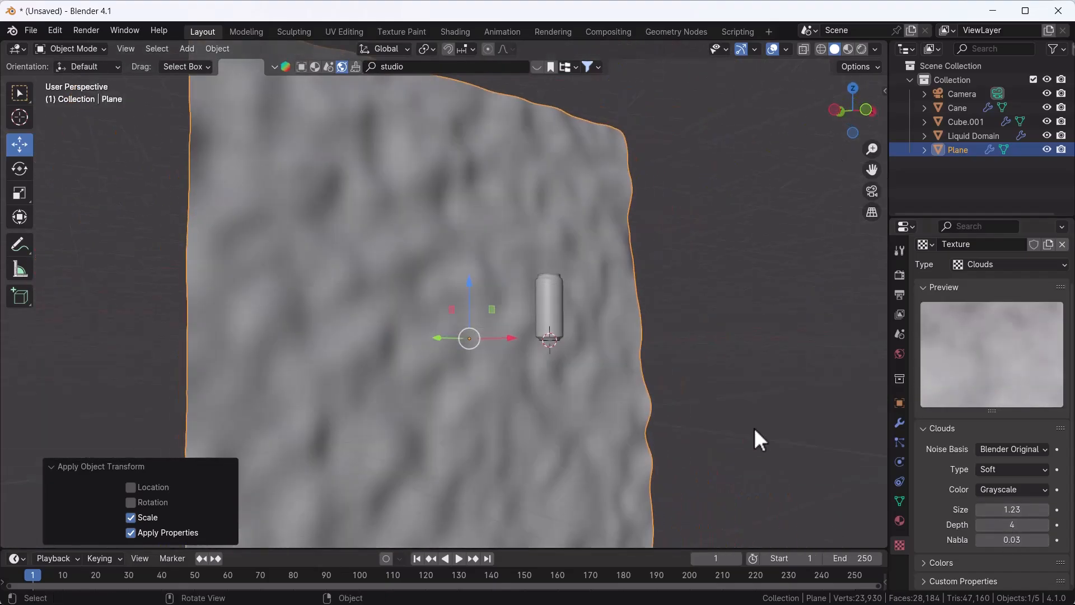
Increase the backdrop's Displace modifier strength and reopen its Clouds texture settings
left_click(900, 423)
mouse_move(1012, 382)
left_mouse_down()
mouse_move(1041, 383)
mouse_move(1027, 382)
left_mouse_up()
left_click(1056, 317)
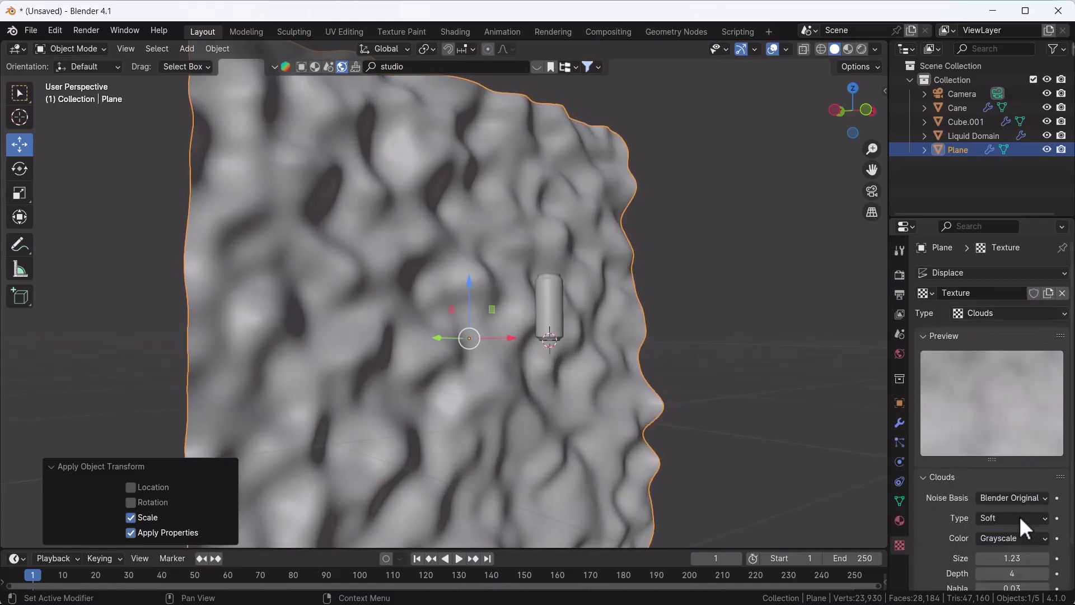
Set the backdrop's Clouds texture size to 1.99 and check the displaced surface through the camera
left_click_drag(1012, 559, 1035, 558)
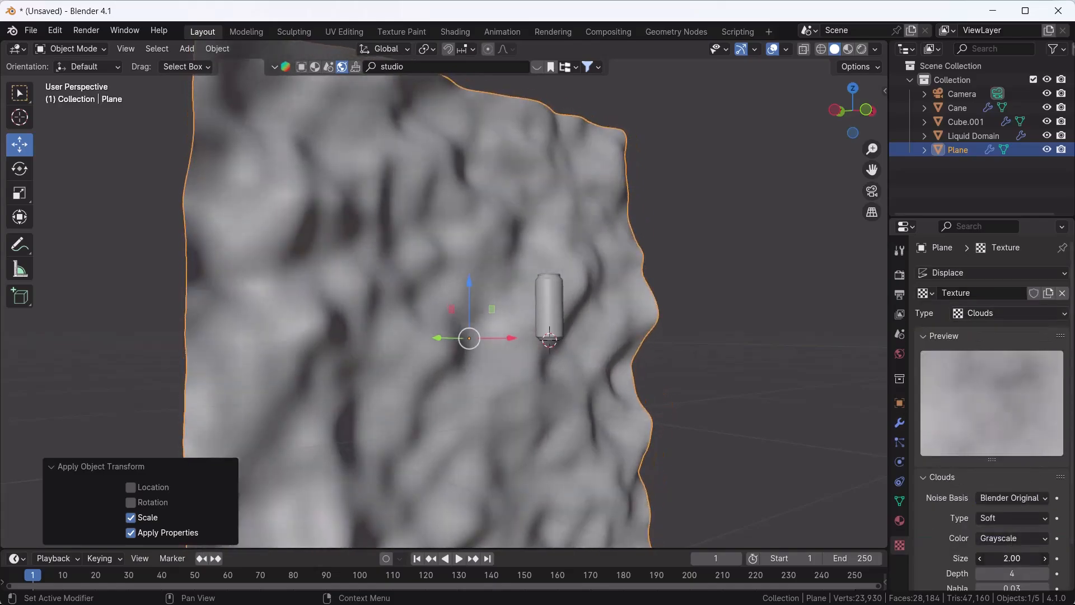
left_click(382, 287)
key("KP_0")
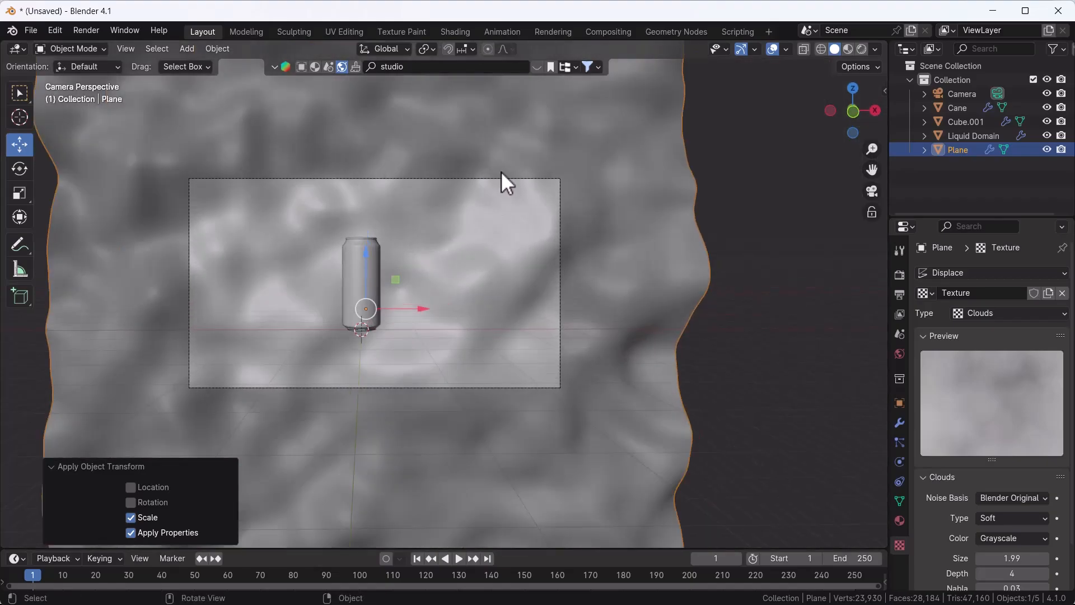
Raise the camera's passepartout opacity to 1.000 and switch the viewport to rendered shading
left_click(505, 178)
left_click(900, 462)
scroll(929, 465, "down", 1)
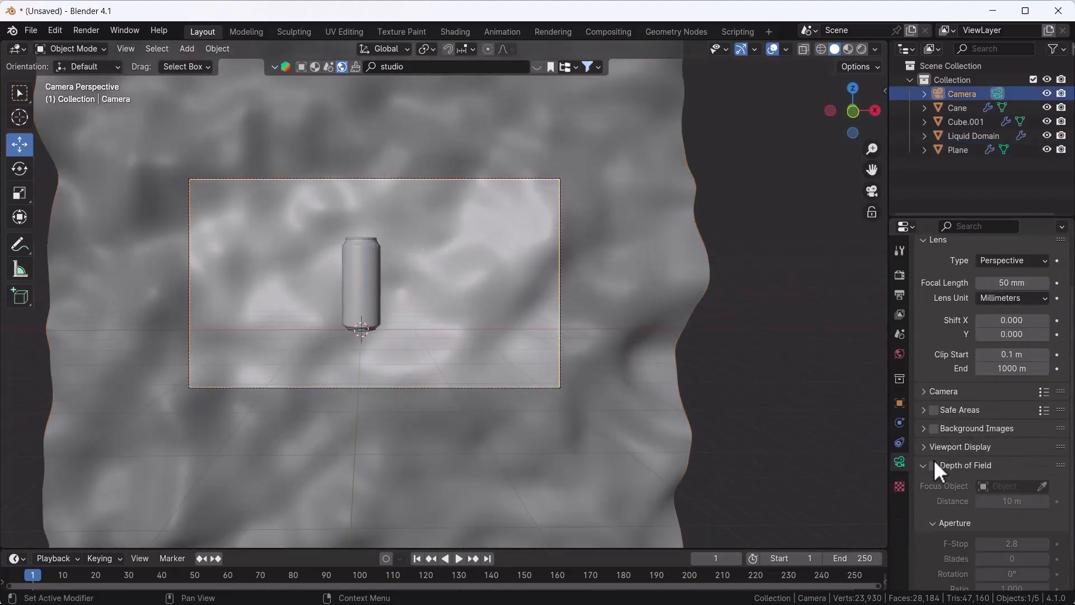
left_click_drag(1017, 464, 1059, 465)
scroll(400, 311, "up", 1)
middle_click_drag(414, 298, 477, 325, "shift")
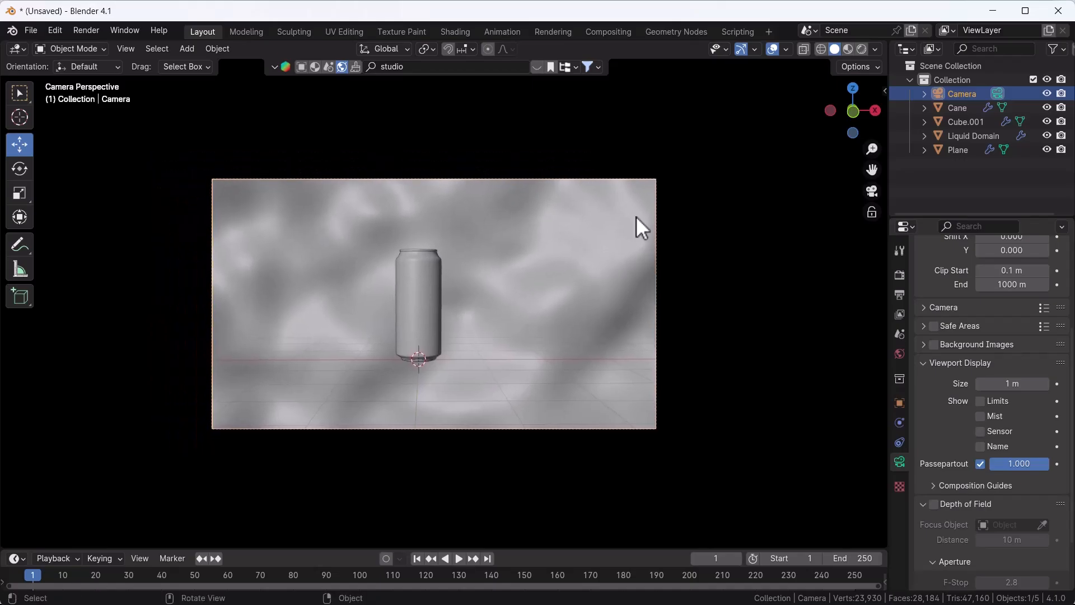
left_click(862, 48)
Give the backdrop plane a new material with an orange base color
left_click(530, 257)
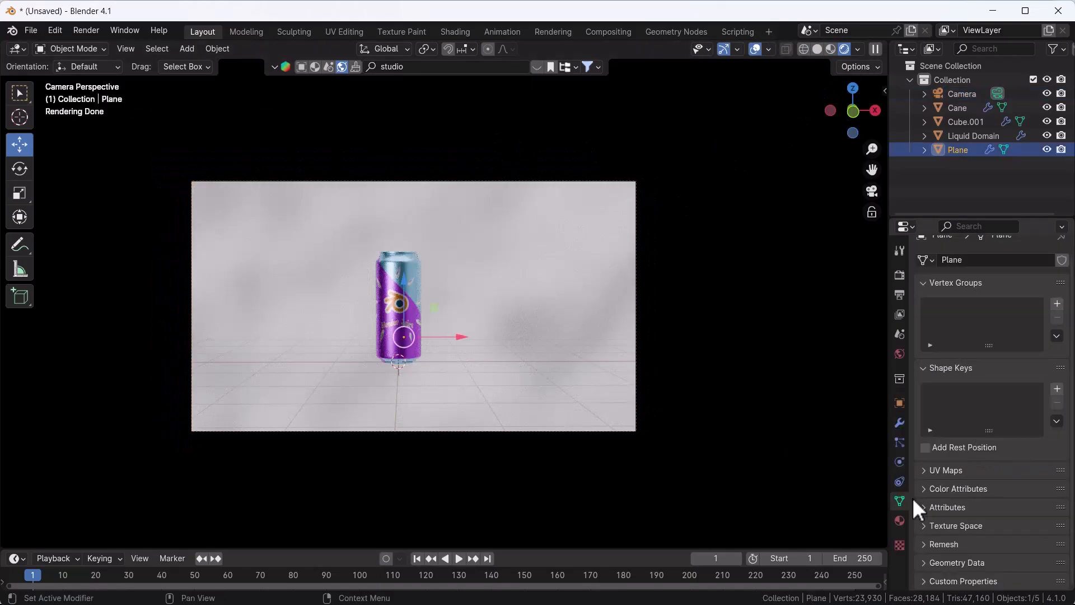
left_click(899, 520)
left_click(1008, 332)
left_click(1018, 419)
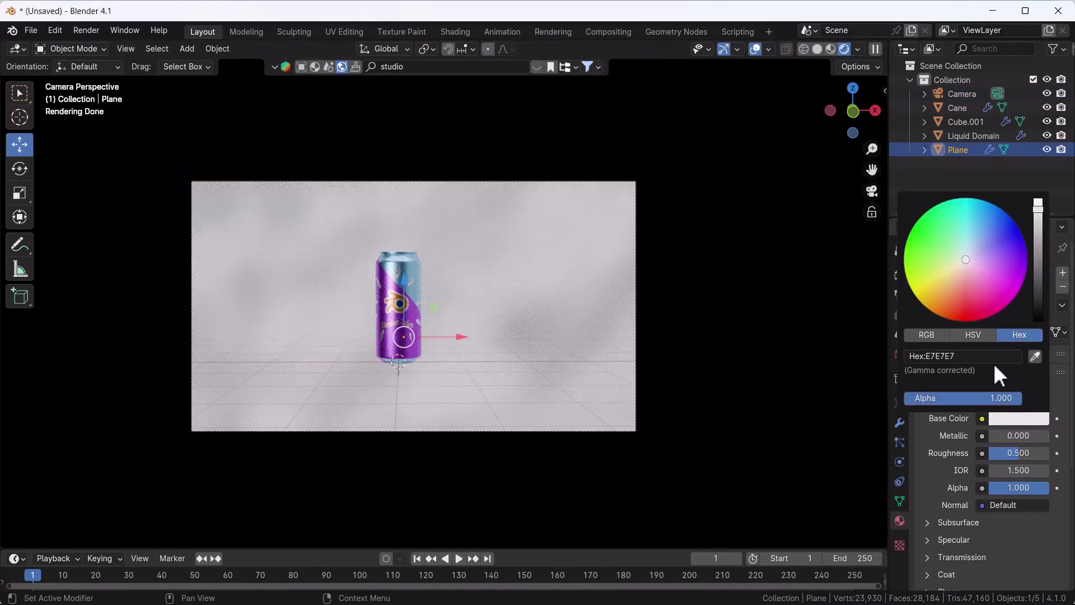
left_click(964, 283)
mouse_move(964, 282)
left_mouse_down()
mouse_move(954, 319)
mouse_move(935, 313)
left_mouse_up()
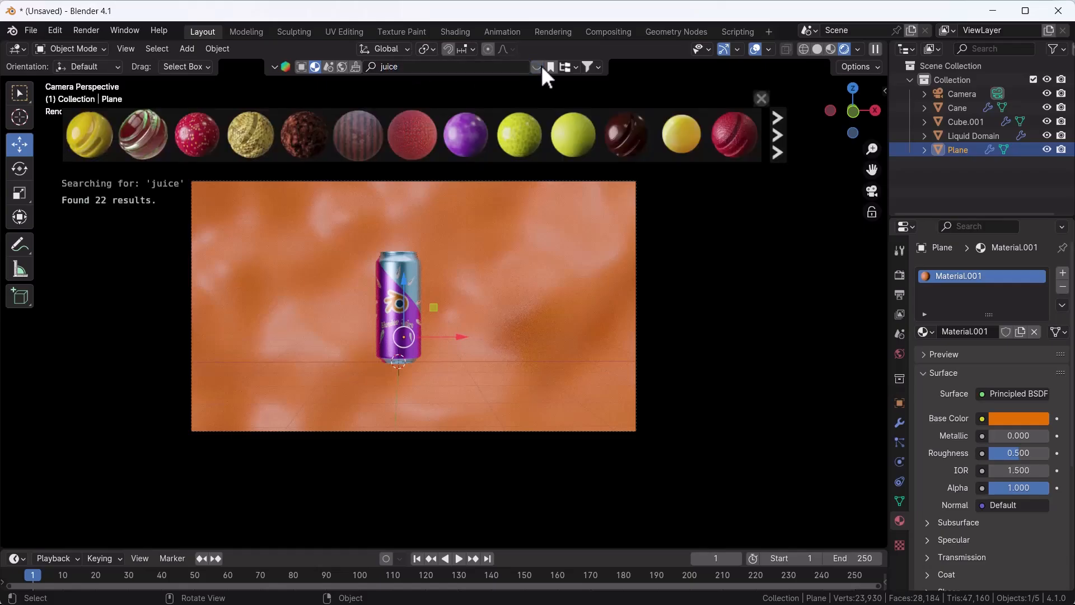
Search the material library for juice and apply the Orange Juice material to the backdrop plane
mouse_move(92, 140)
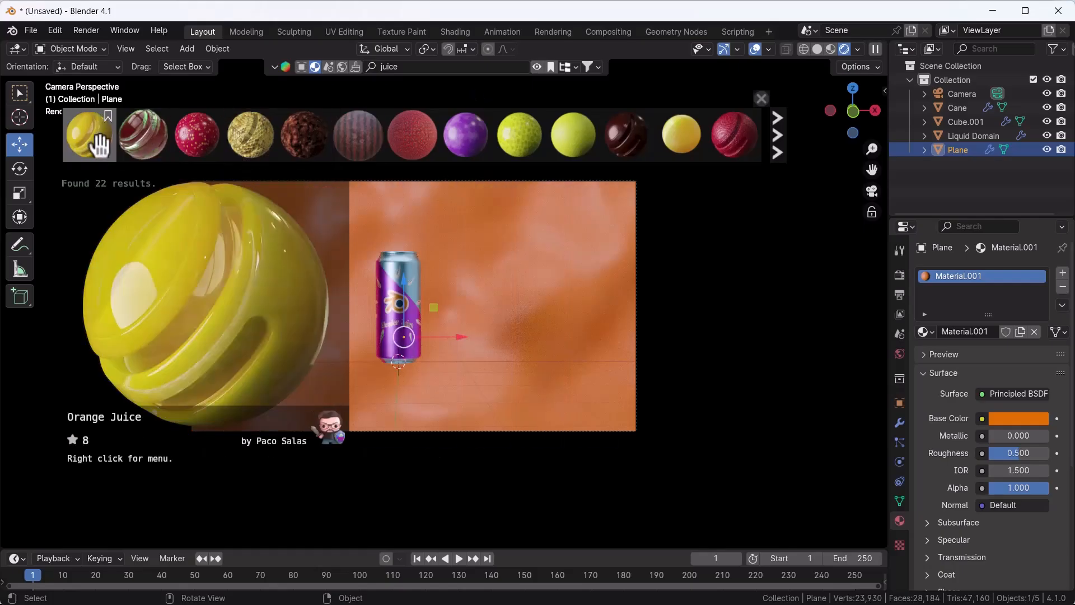
left_click_drag(100, 145, 547, 343)
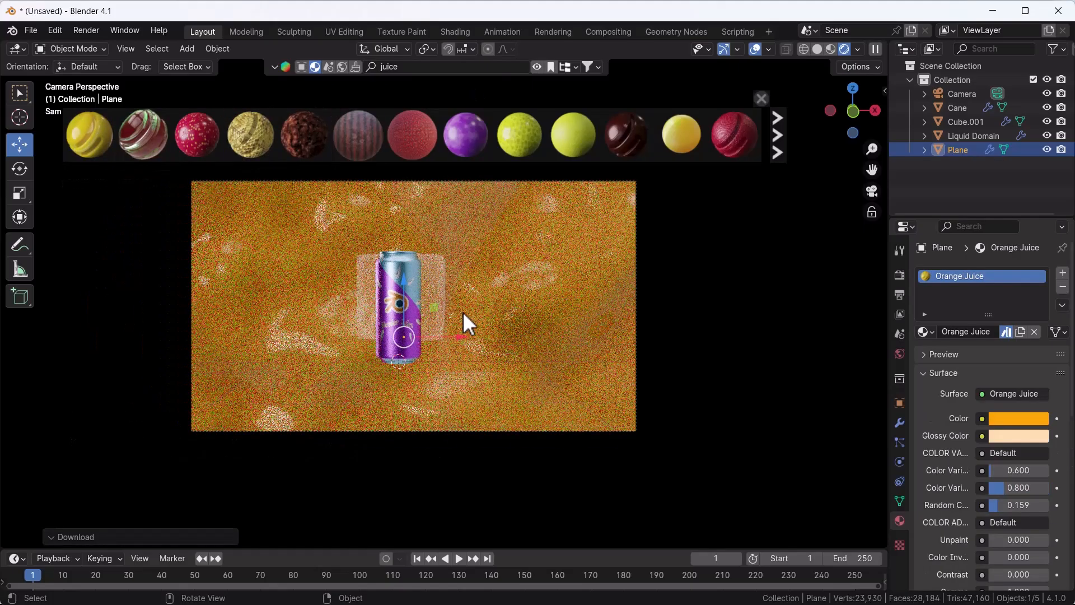
Apply the Orange Juice material to the Liquid Domain, return to the camera view and scrub forward through the splash animation
key("KP_1")
middle_click_drag(431, 281, 533, 320)
middle_click_drag(243, 338, 457, 310, "shift")
scroll(457, 311, "up", 1)
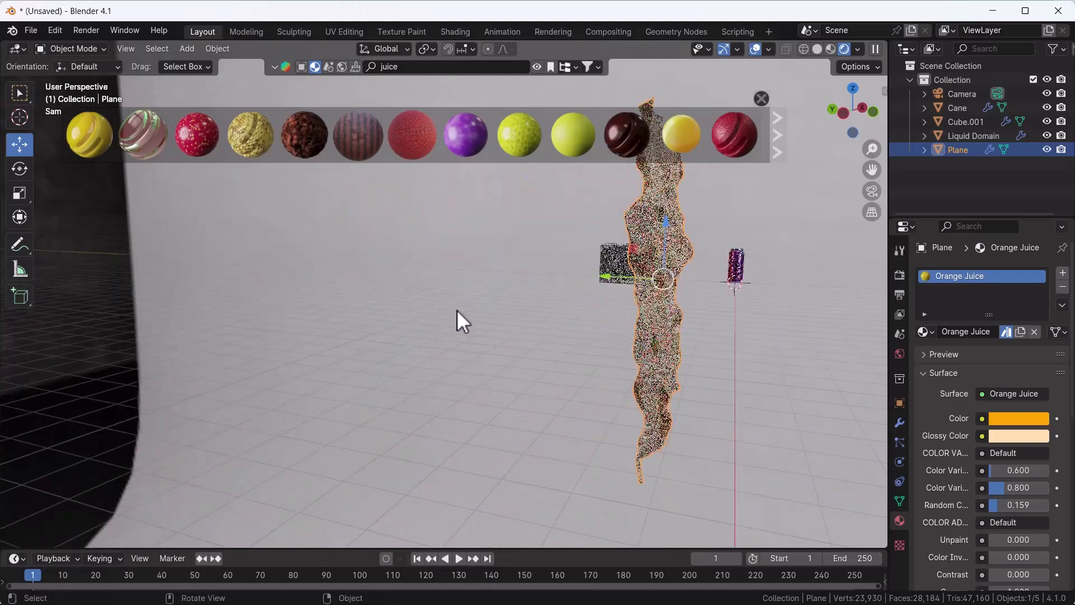
scroll(456, 311, "up", 3)
left_click(643, 240)
mouse_move(93, 142)
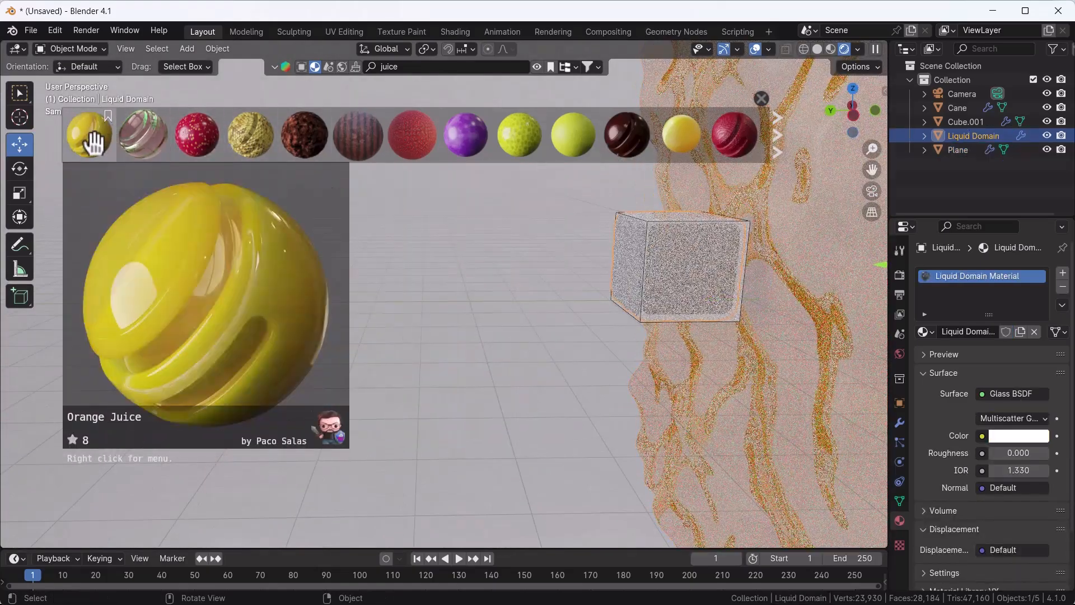
left_click_drag(93, 143, 625, 231)
key("KP_0")
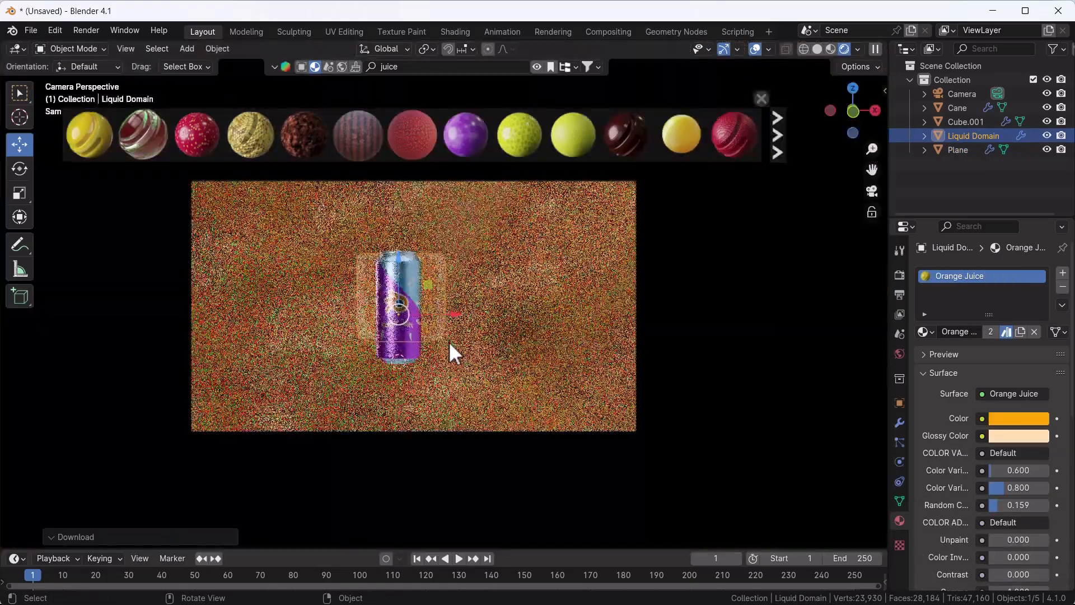
left_click_drag(35, 586, 108, 580)
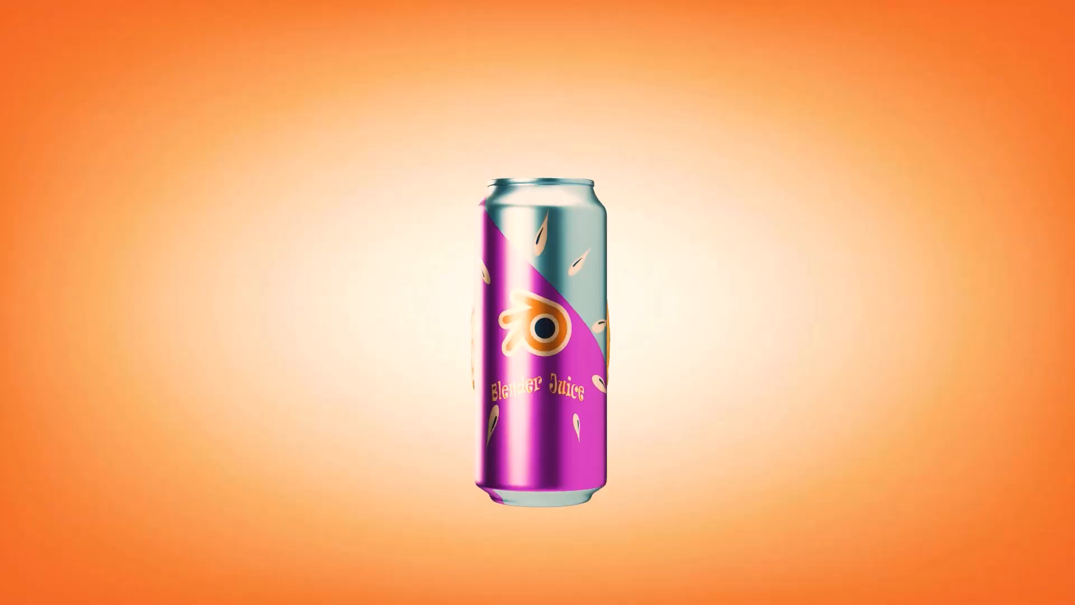